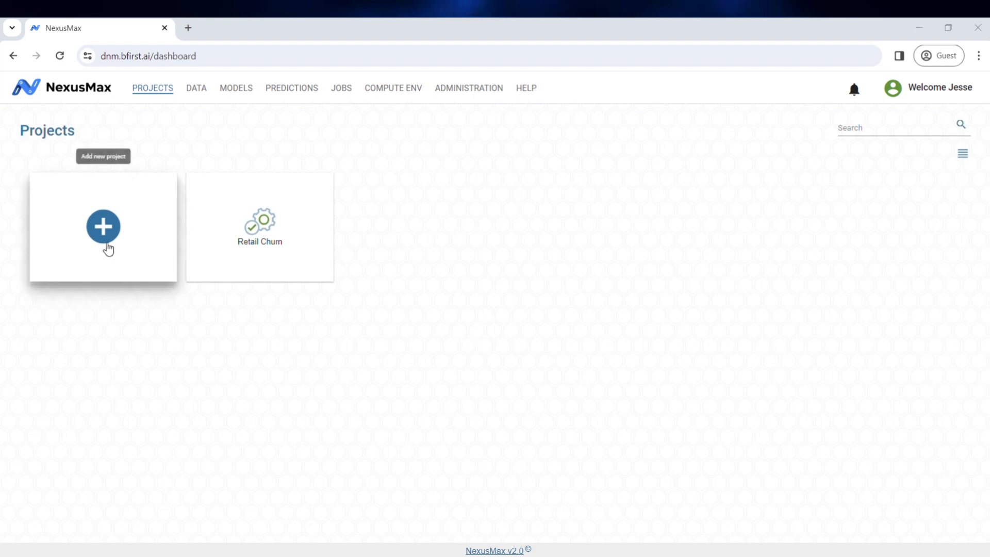
# Add a Data Pipeline resource named "Customer Churn Data Transformation" to the Retail Churn project.
pyautogui.click(256, 239)
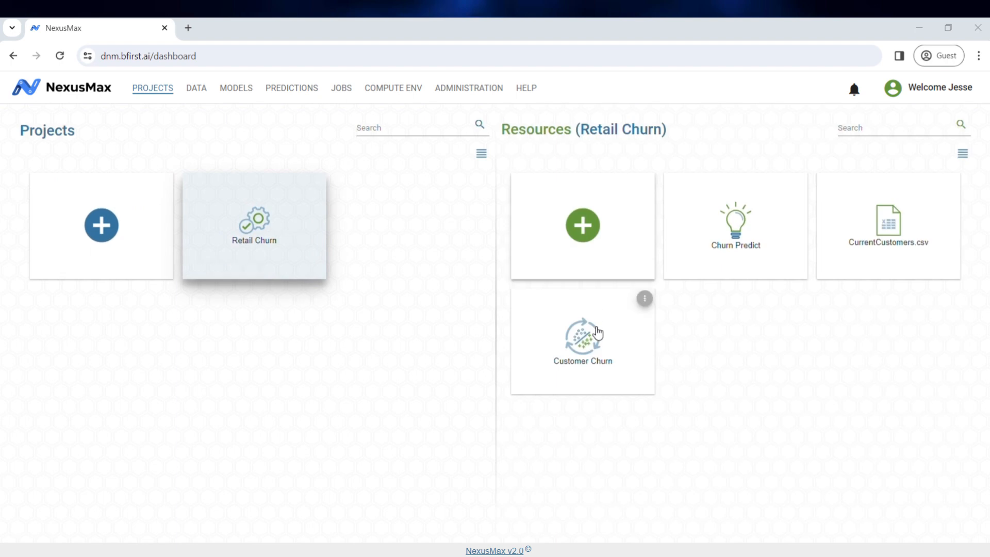
pyautogui.click(596, 250)
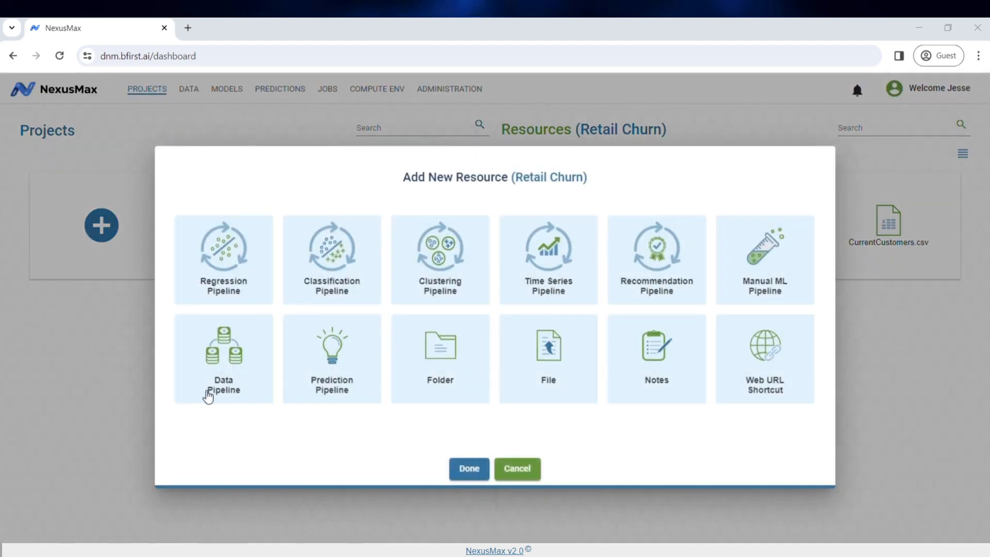
pyautogui.click(223, 375)
pyautogui.click(477, 431)
pyautogui.write('Customer Churn')
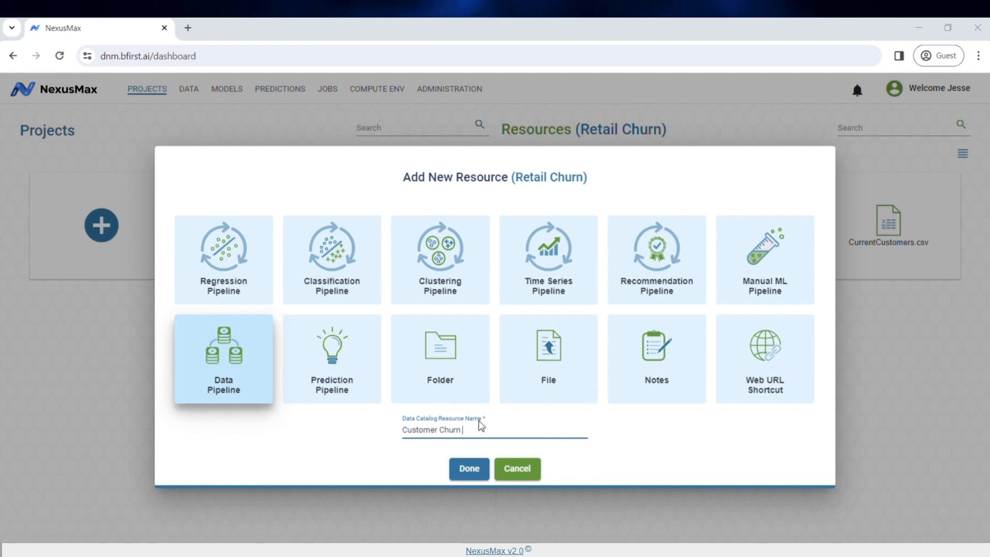
pyautogui.write(' Data Transformation')
pyautogui.click(470, 470)
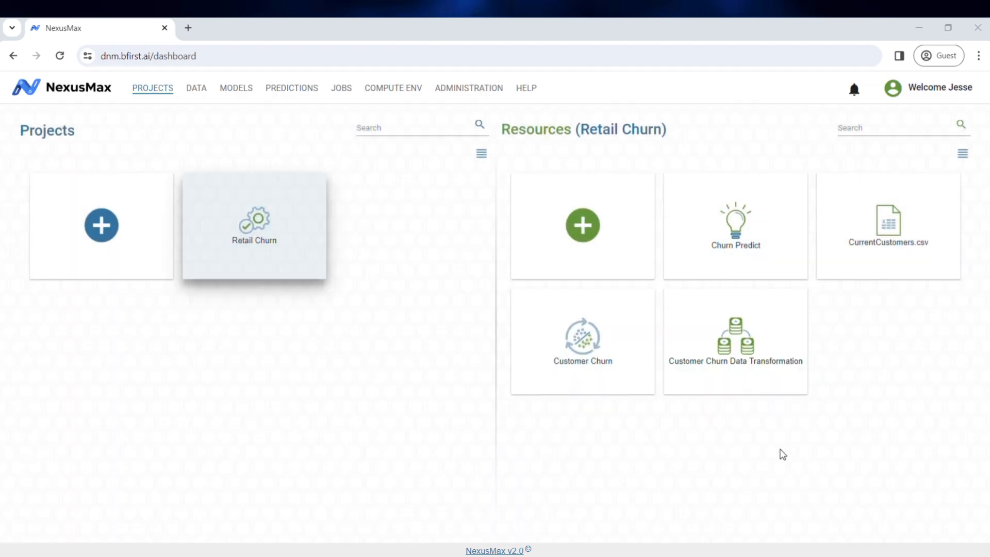
# Open the Customer Churn Data Transformation pipeline and place a Local File source, a Data Preparation transformation and a NexusMax Platform sink on its canvas.
pyautogui.click(740, 367)
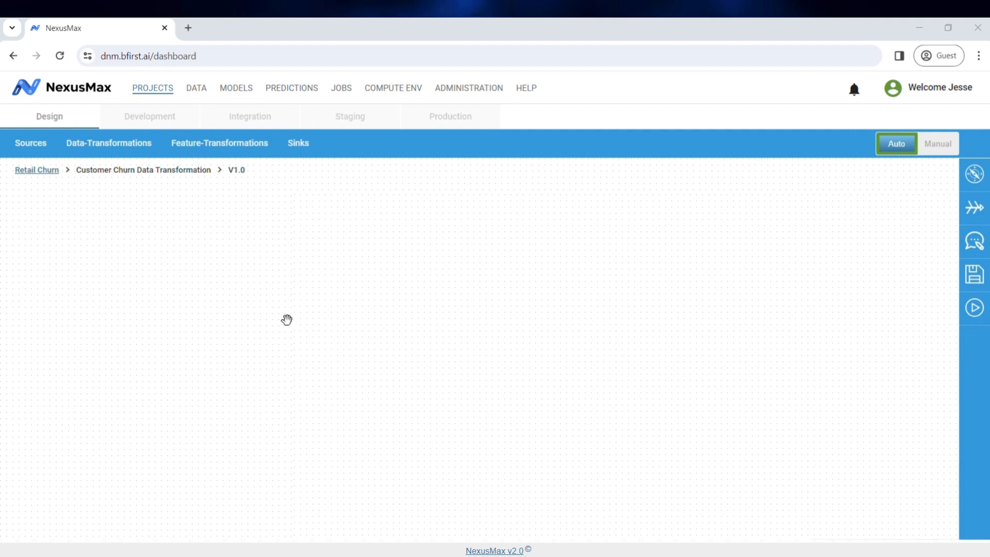
pyautogui.click(31, 143)
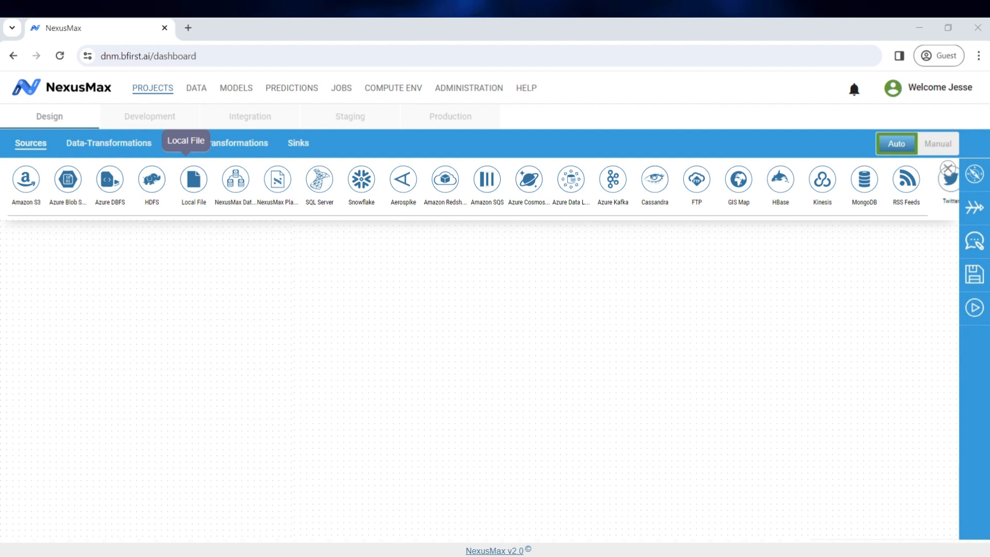
pyautogui.moveTo(193, 179); pyautogui.dragTo(202, 288)
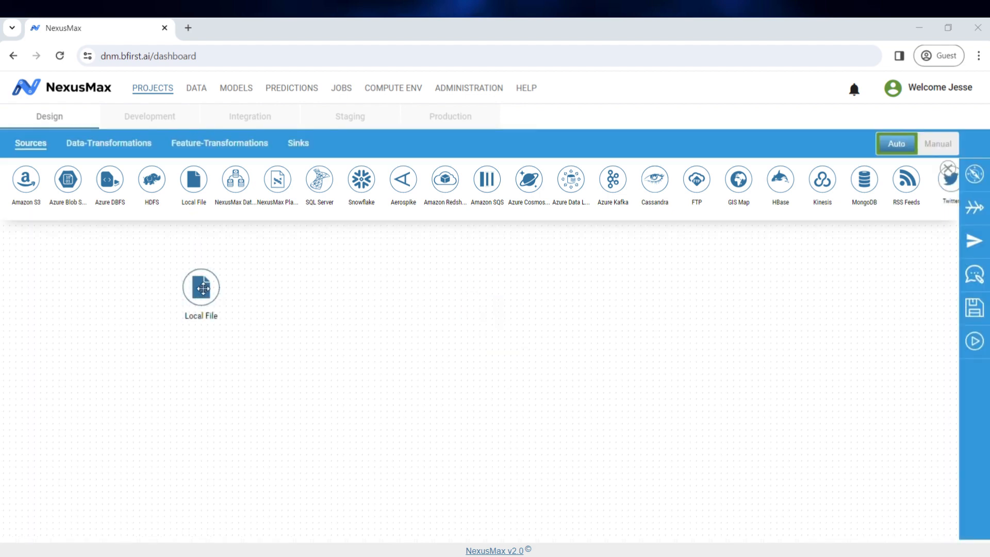
pyautogui.click(115, 149)
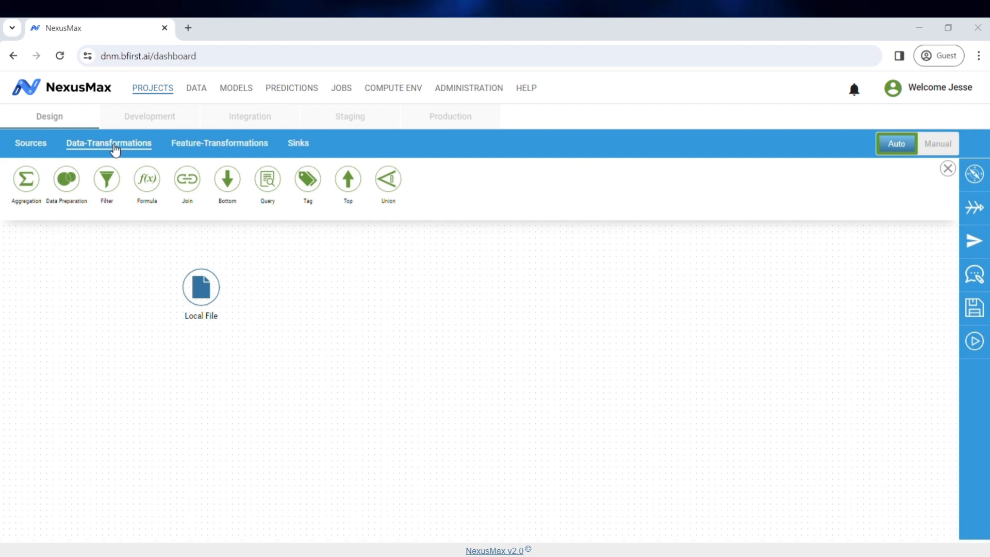
pyautogui.moveTo(69, 182); pyautogui.dragTo(286, 287)
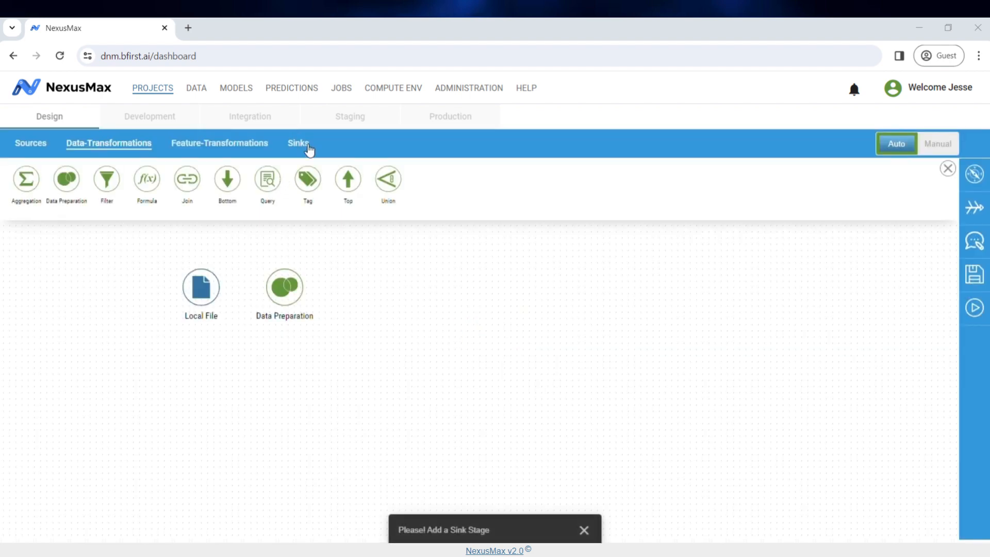
pyautogui.click(308, 147)
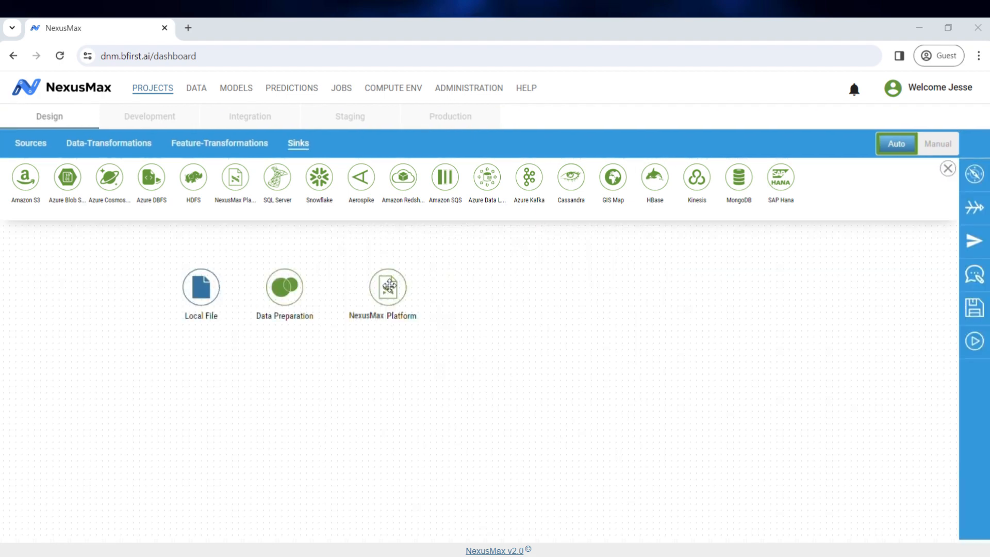
# Connect Local File through Data Preparation to NexusMax Platform, and configure the source as CustomerChurn with the comma-delimited file CustomerChurn.csv.
pyautogui.click(201, 309)
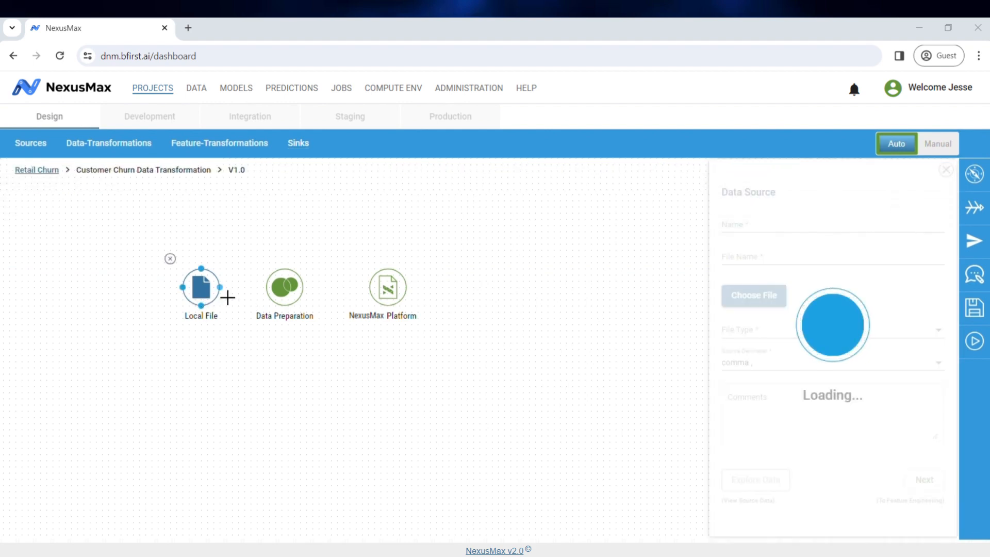
pyautogui.moveTo(228, 298)
pyautogui.mouseDown()
pyautogui.moveTo(271, 289)
pyautogui.moveTo(364, 299)
pyautogui.mouseUp()
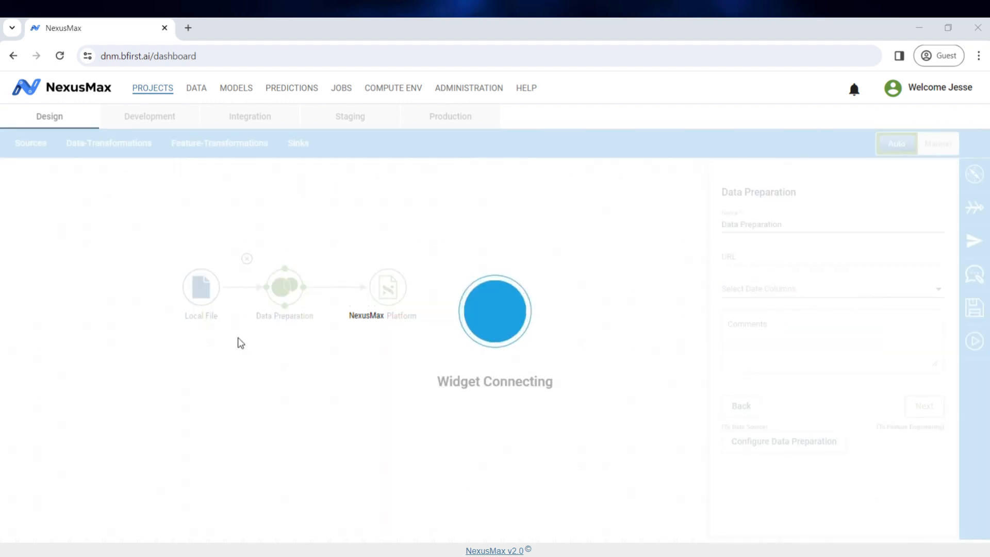
pyautogui.click(201, 311)
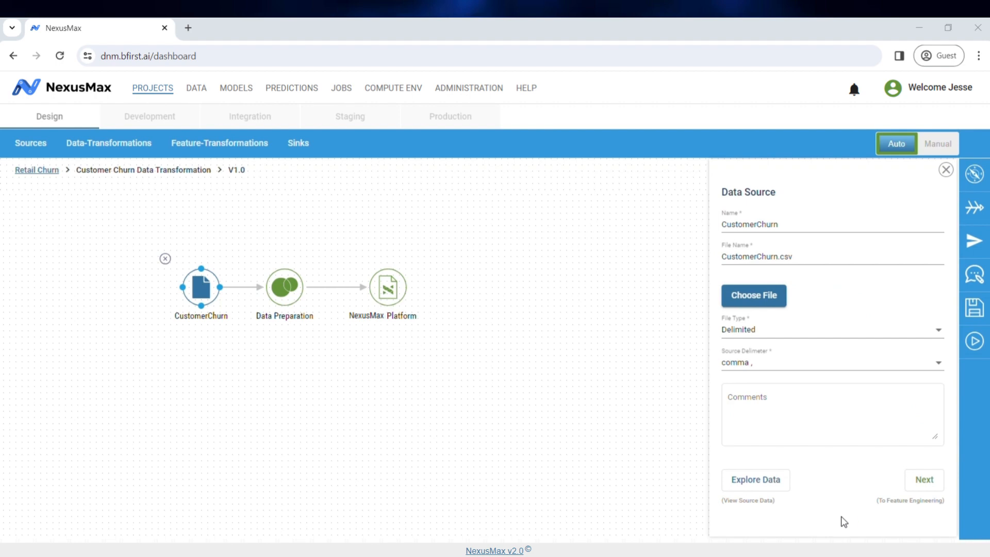
# Explore the CustomerChurn source data and look through its sample rows.
pyautogui.click(756, 489)
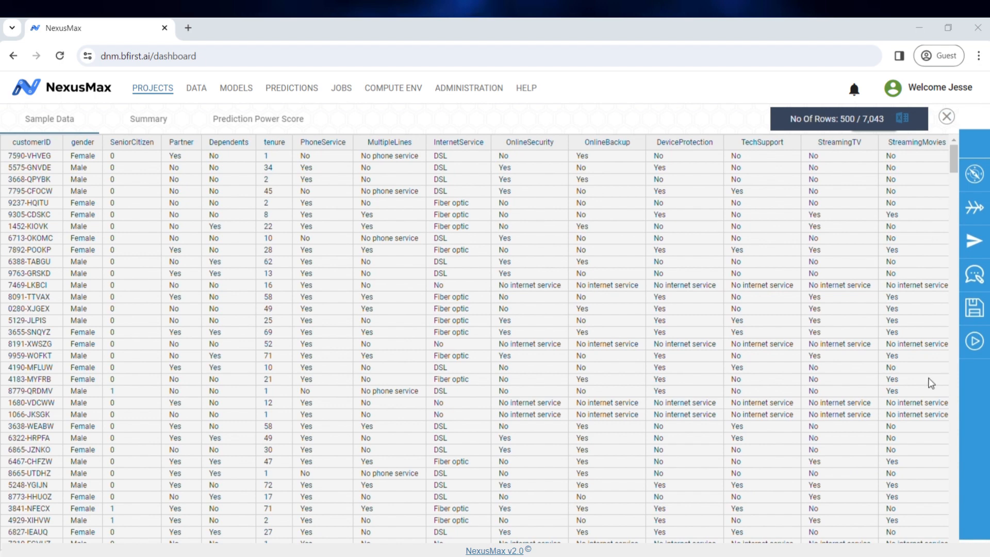
pyautogui.scroll(-4, 931, 382)
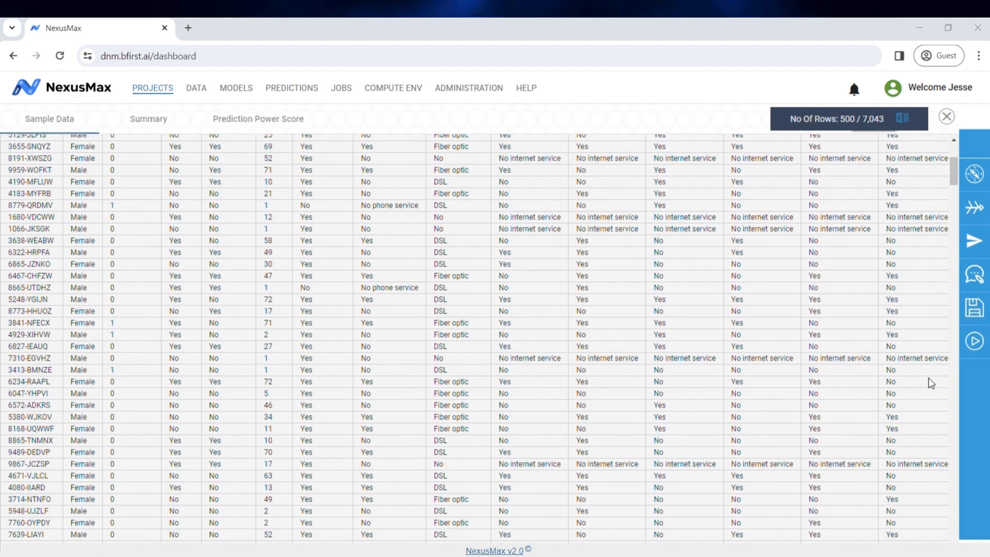
pyautogui.scroll(-10, 931, 382)
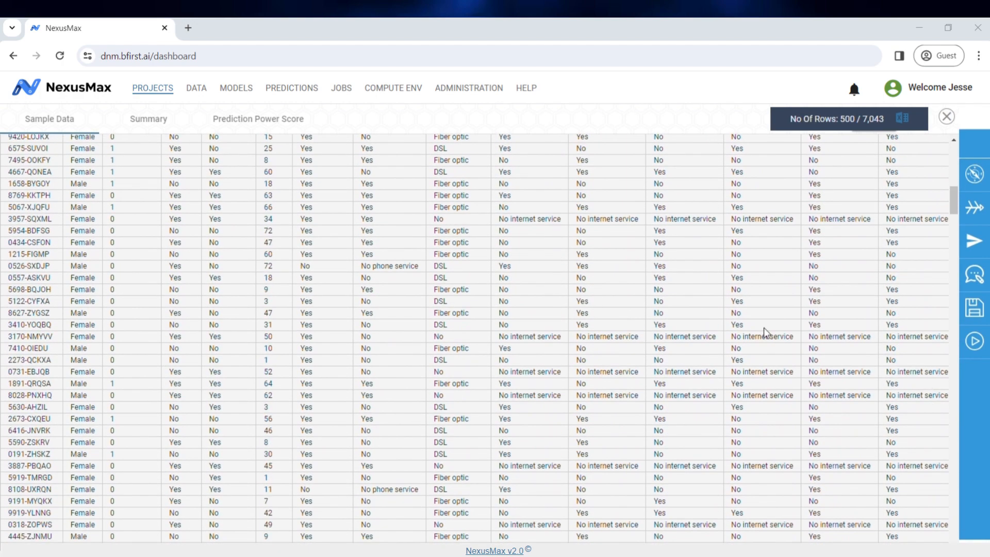
# Review the dataset's profiling summary, from the overview statistics through the individual variables to TotalCharges.
pyautogui.click(149, 126)
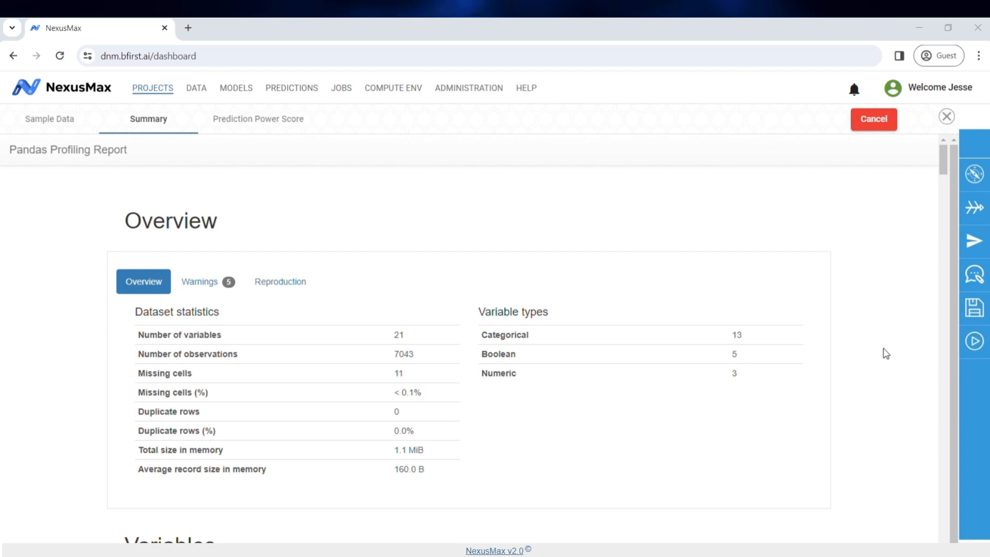
pyautogui.scroll(-5, 886, 353)
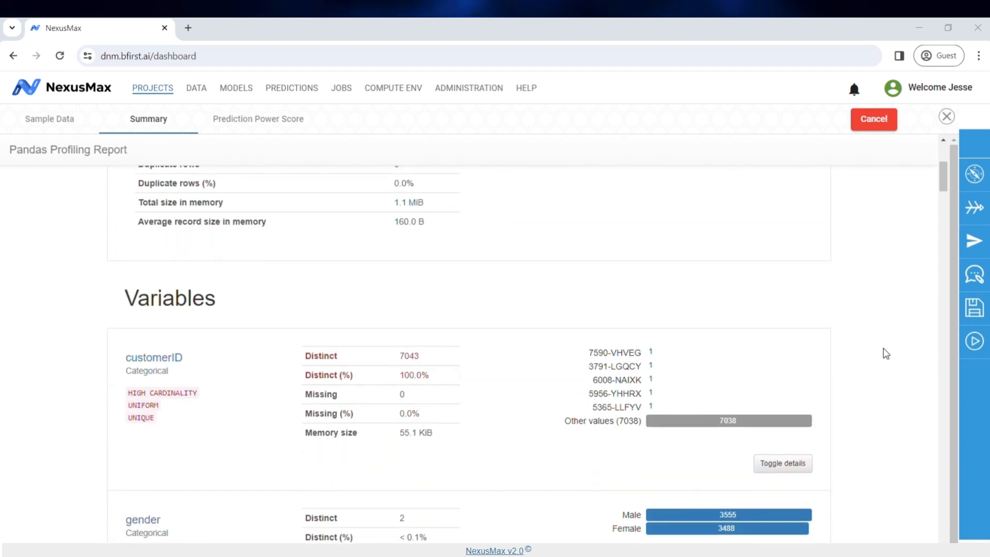
pyautogui.scroll(-4, 885, 353)
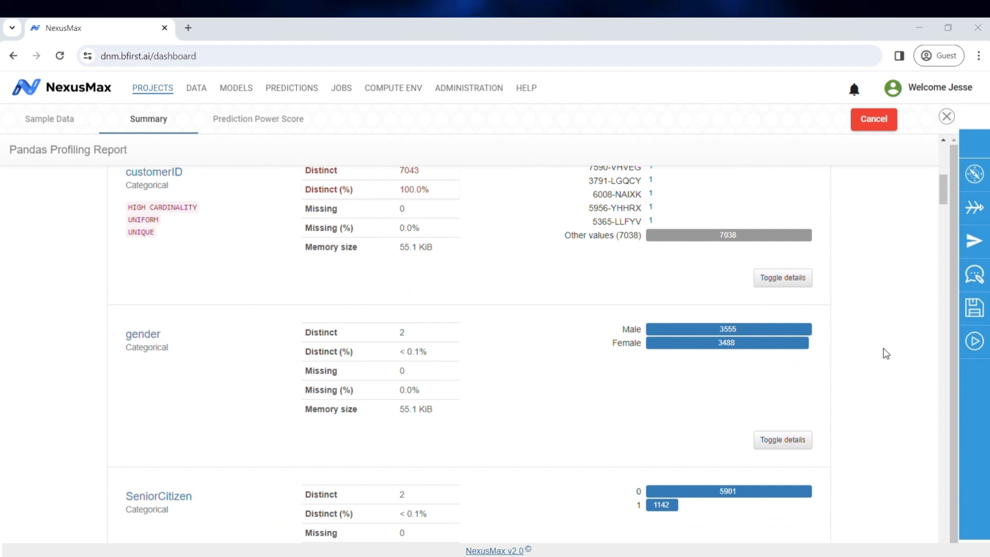
pyautogui.scroll(-1, 885, 353)
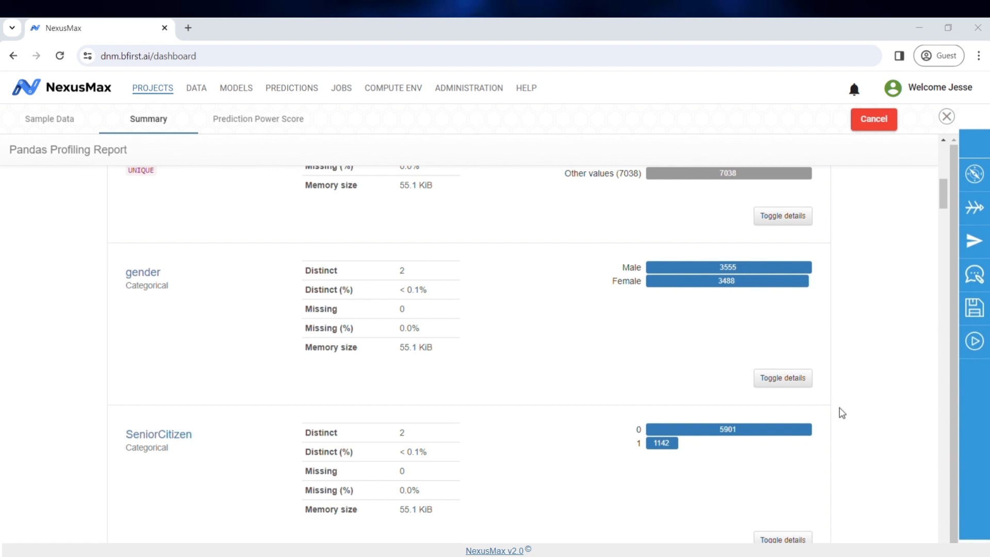
pyautogui.scroll(-2, 842, 412)
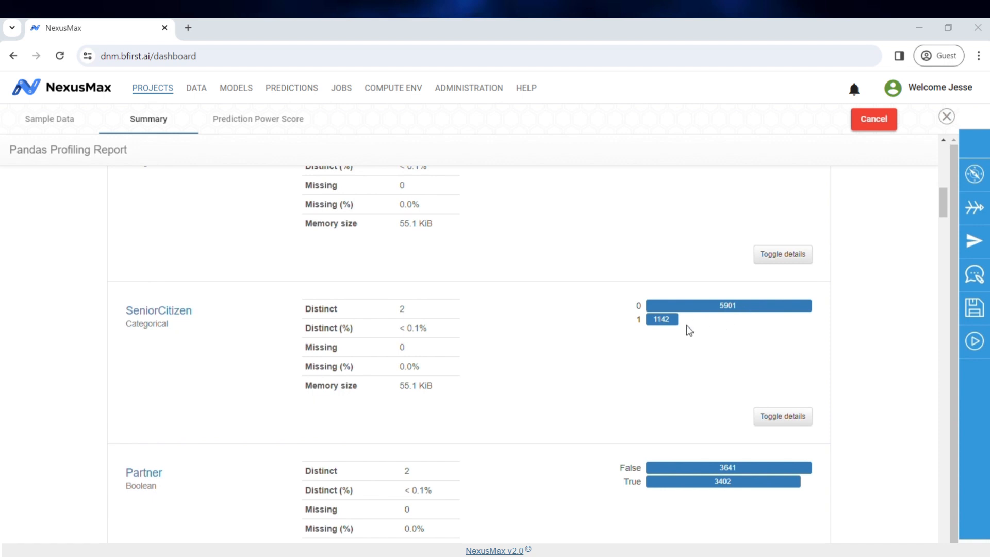
pyautogui.scroll(-15, 388, 440)
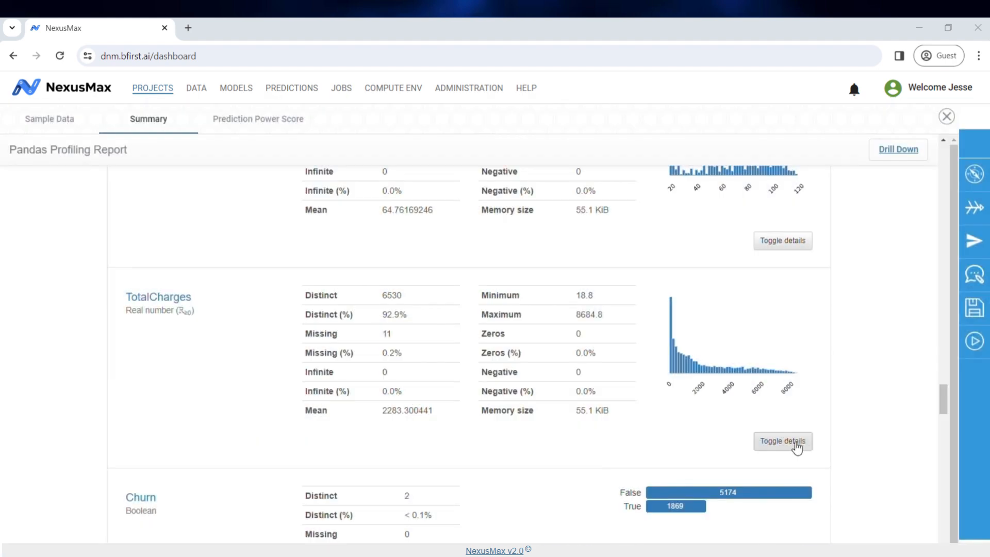
# Expand the TotalCharges details and examine its statistics, histogram, common values and extreme values.
pyautogui.click(795, 443)
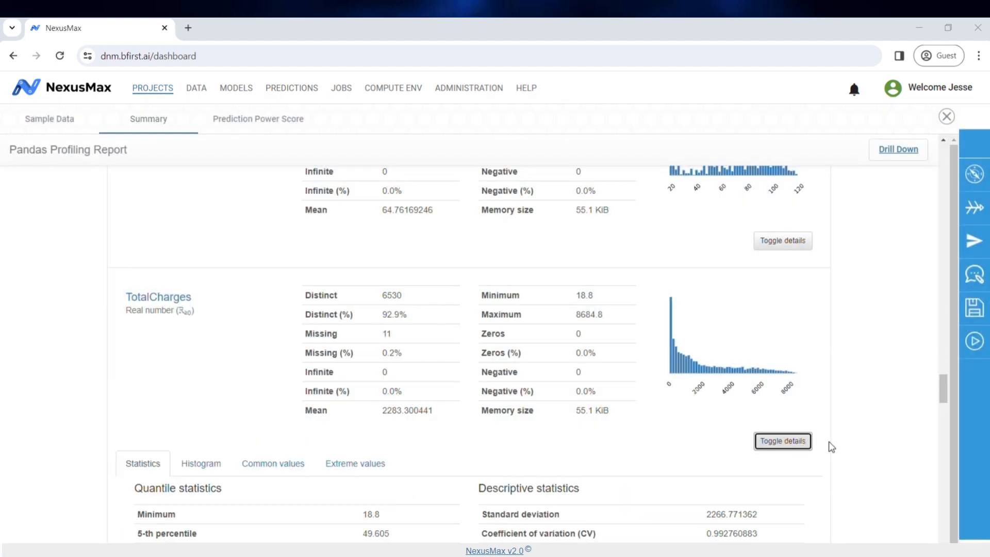
pyautogui.scroll(-3, 849, 447)
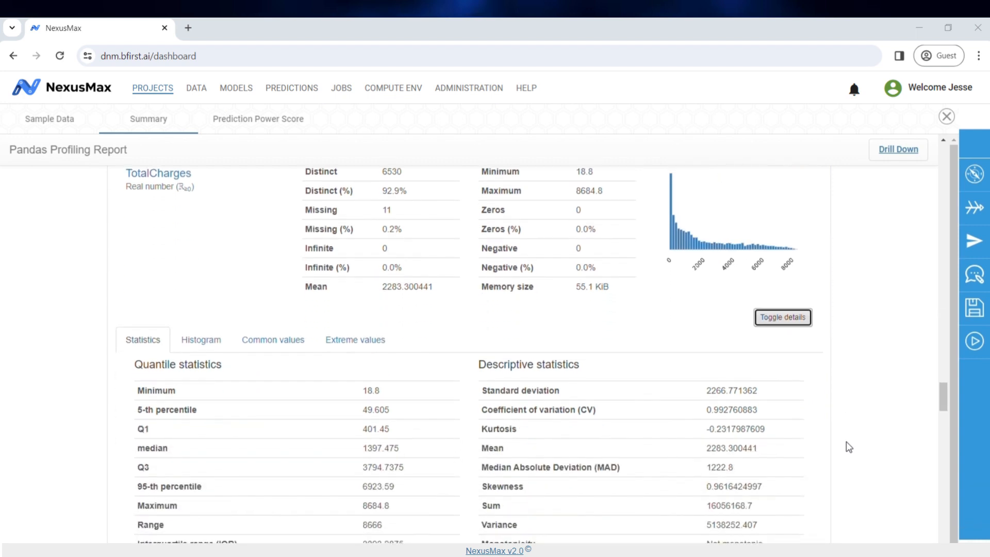
pyautogui.scroll(-2, 849, 446)
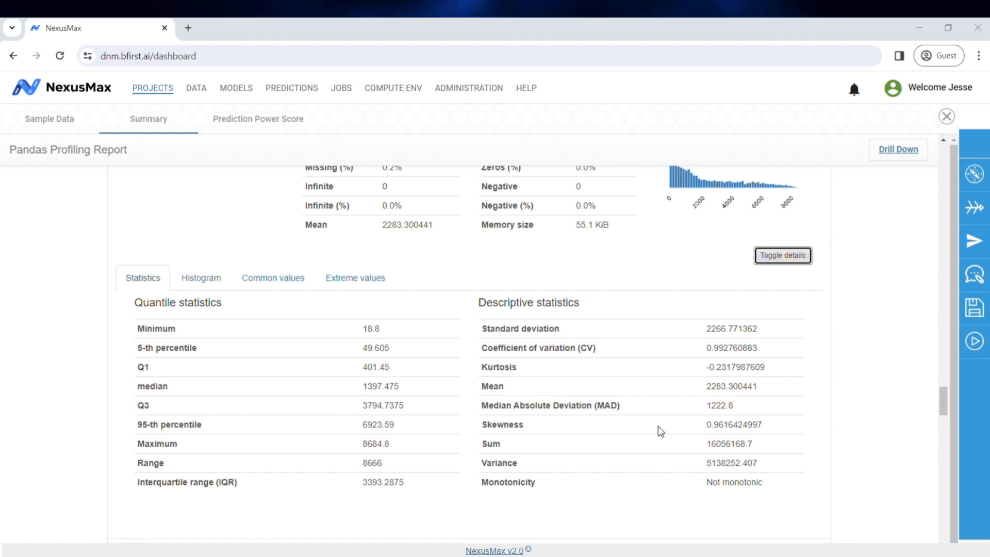
pyautogui.click(212, 282)
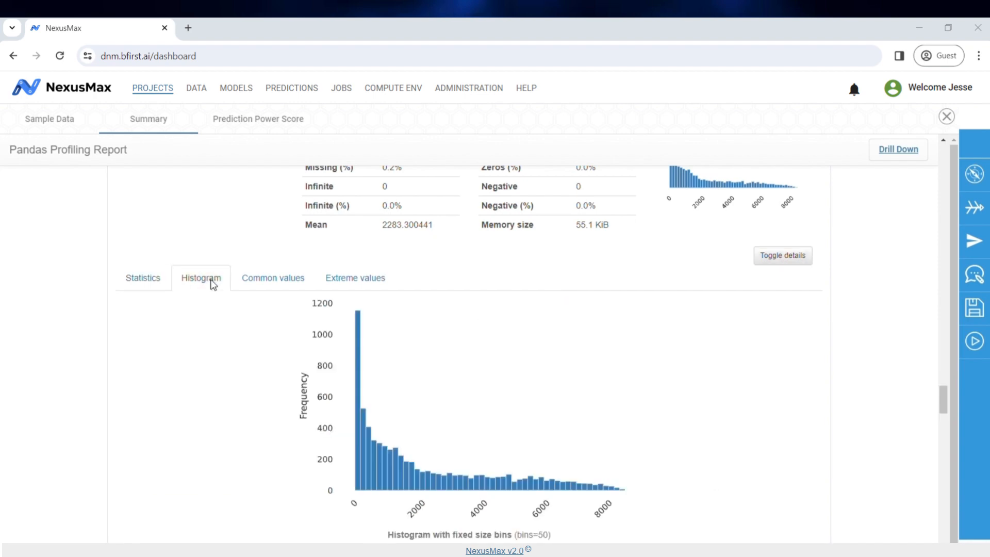
pyautogui.click(248, 281)
pyautogui.scroll(-1, 881, 363)
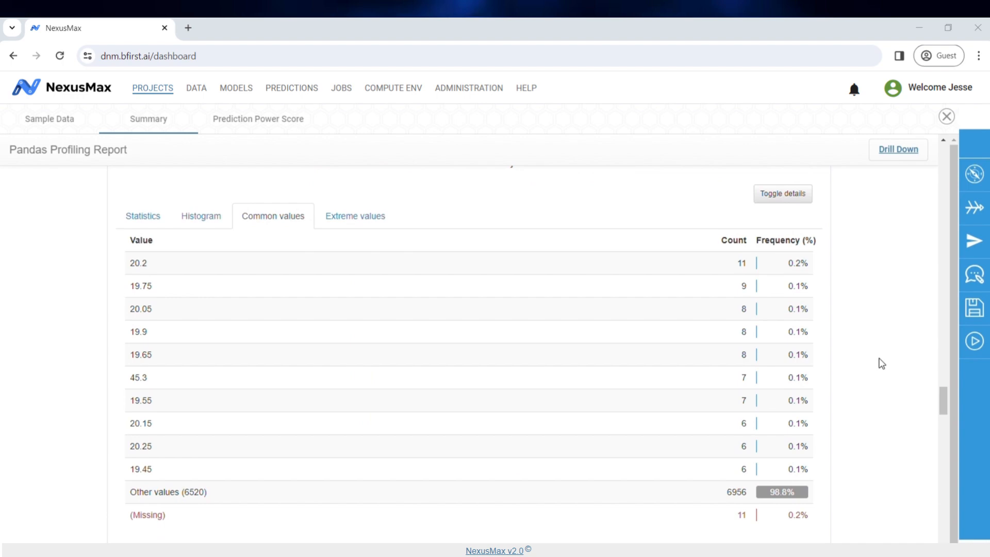
pyautogui.click(381, 223)
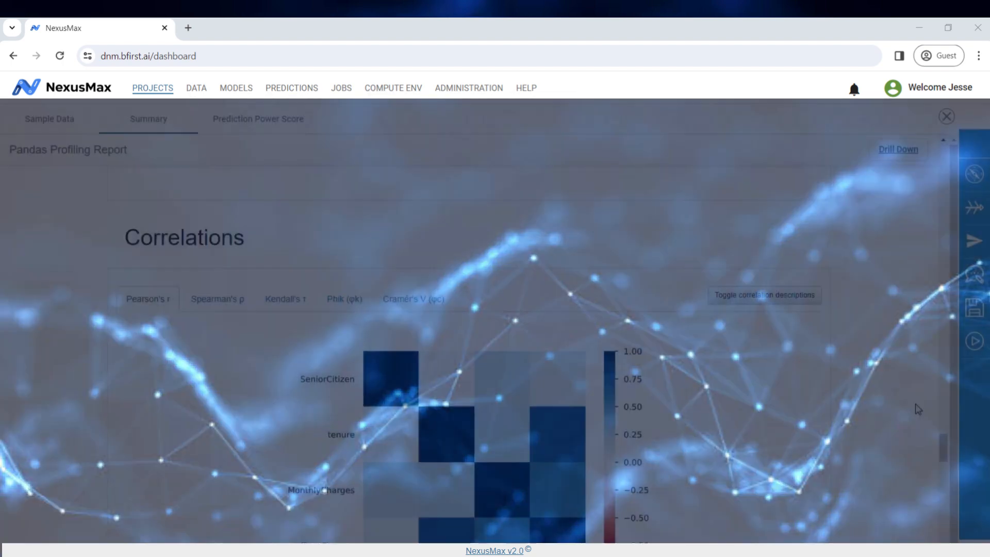
# Examine the Pearson's r correlation heatmap and the missing-value count chart in the profiling report.
pyautogui.scroll(-1, 917, 409)
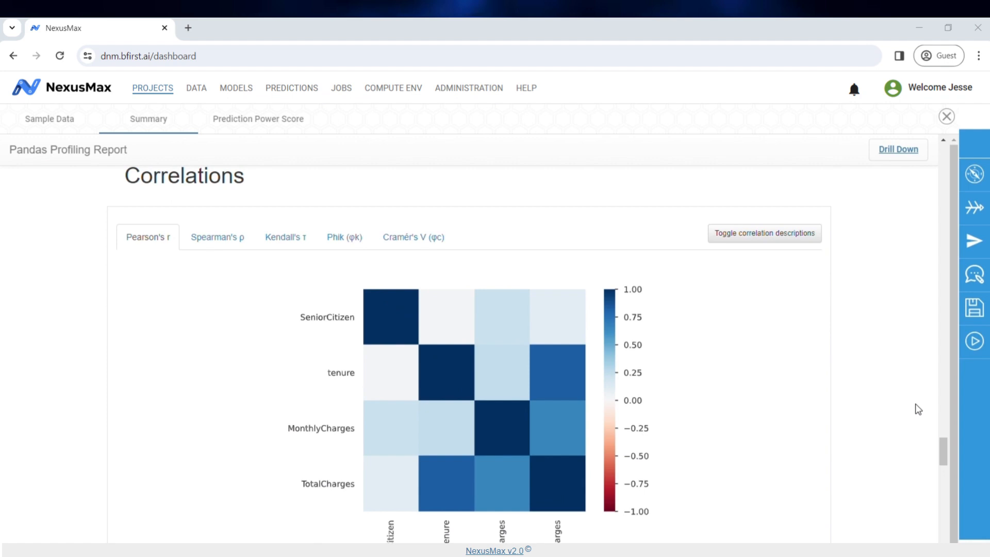
pyautogui.scroll(-1, 917, 409)
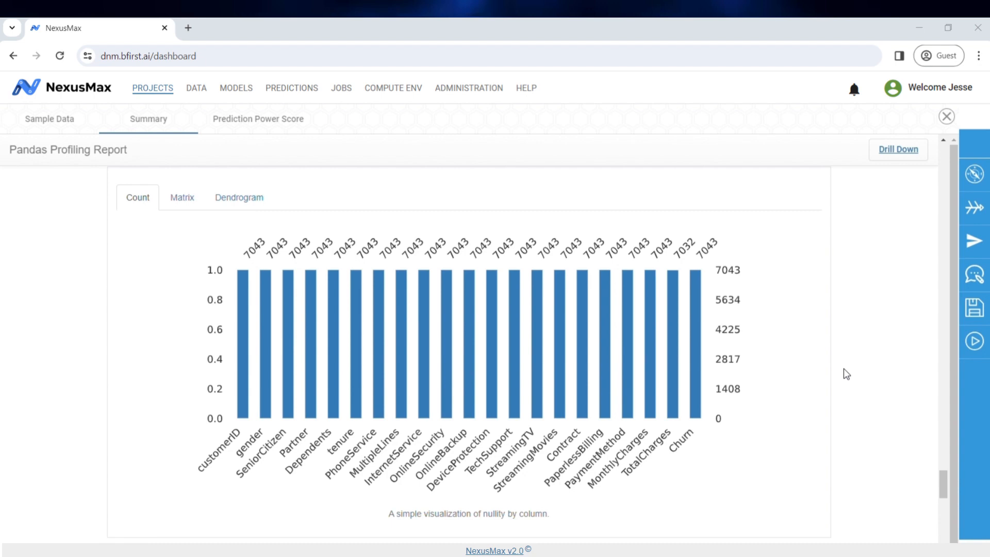
# Drill down into the churn data in D-Tale and set up a GroupBy data summary on the gender column.
pyautogui.click(900, 158)
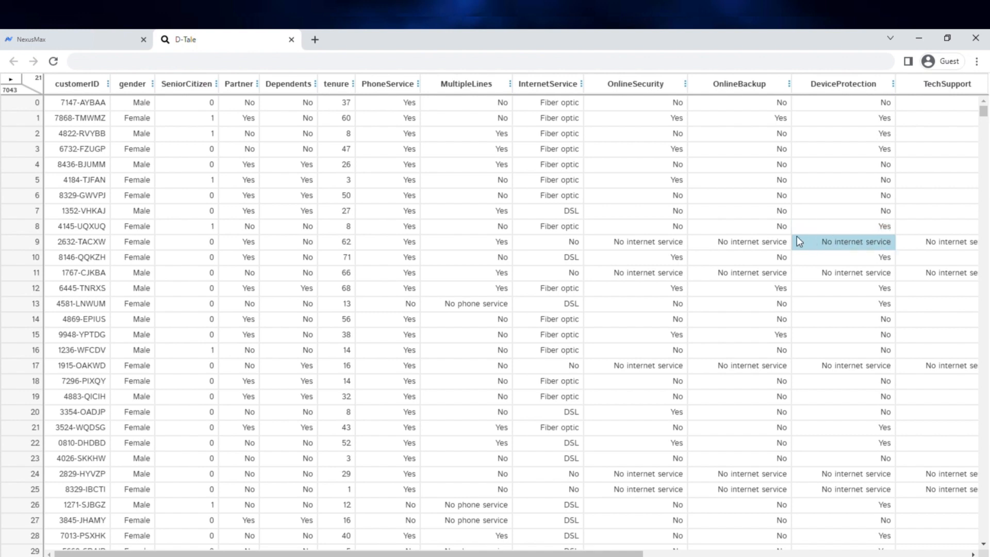
pyautogui.click(17, 86)
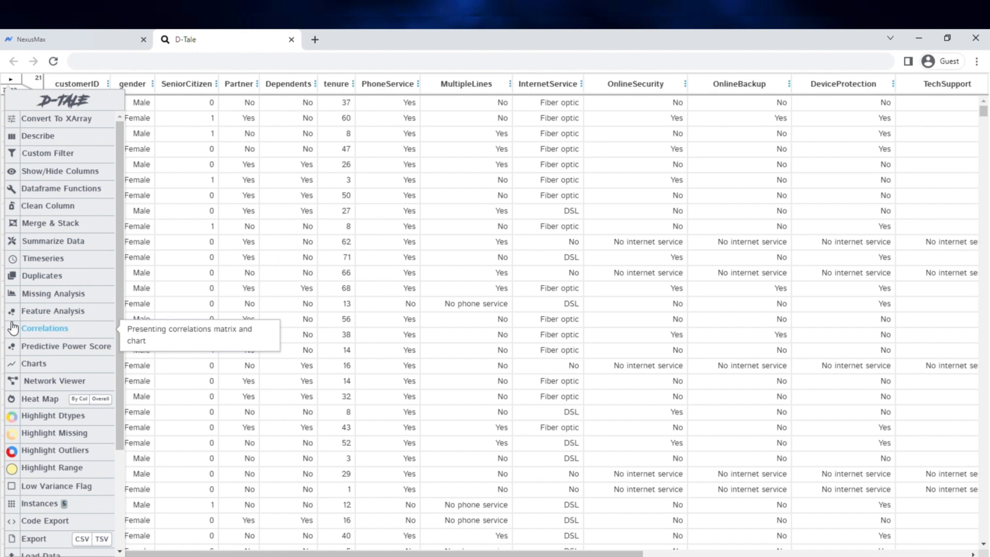
pyautogui.click(63, 244)
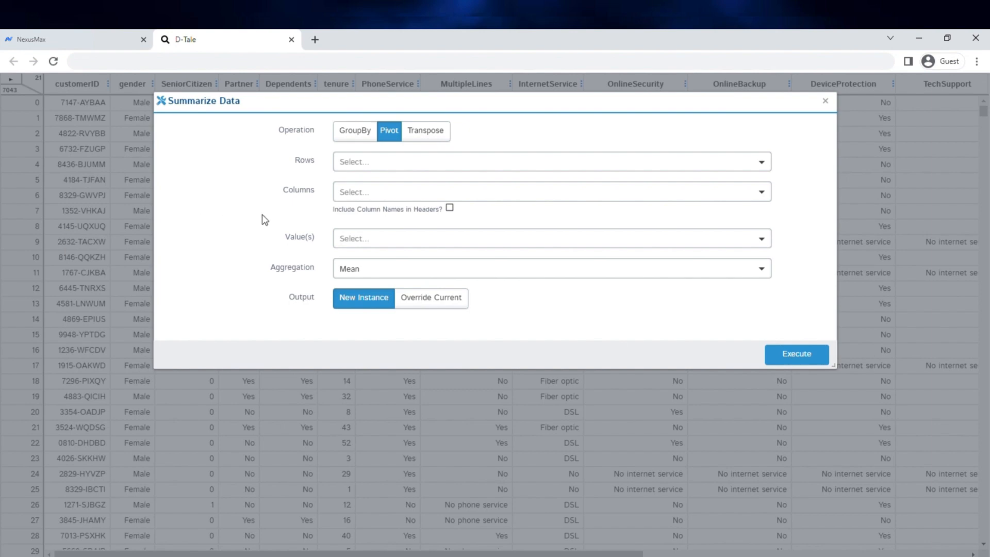
pyautogui.click(368, 136)
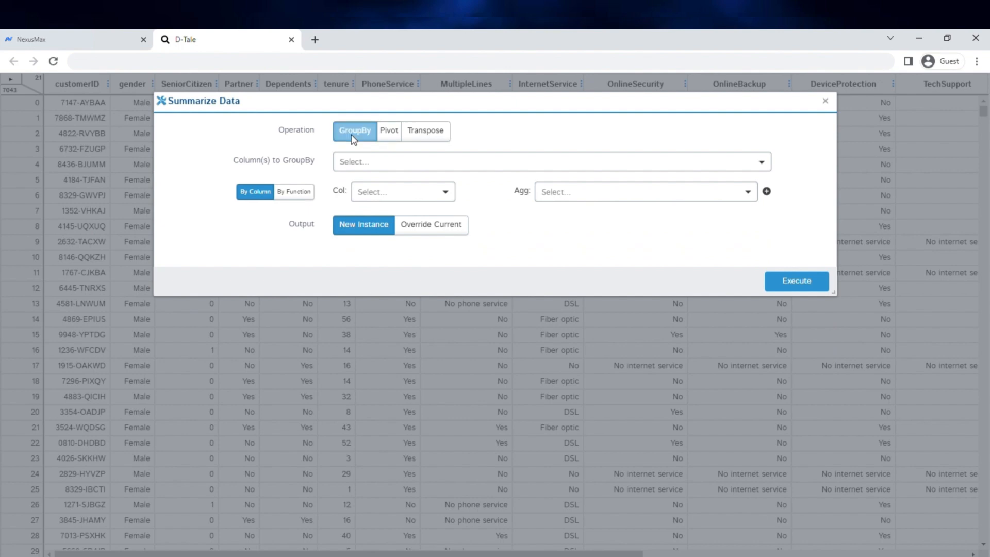
pyautogui.click(595, 165)
pyautogui.click(583, 202)
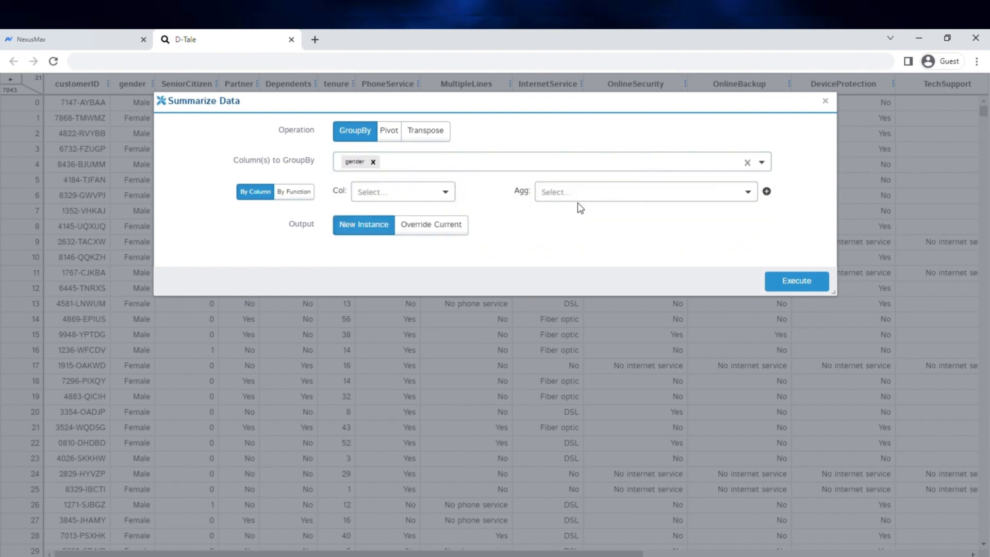
# Aggregate the grouped data by function with Count on the Churn column and execute it as a new instance.
pyautogui.click(302, 195)
pyautogui.click(382, 194)
pyautogui.click(378, 212)
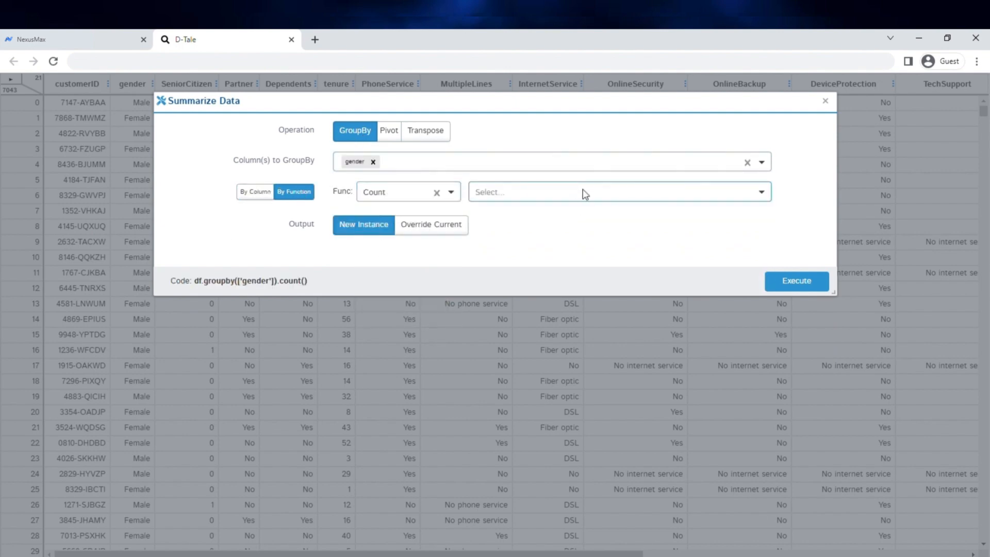
pyautogui.click(583, 192)
pyautogui.scroll(-5, 582, 217)
pyautogui.click(559, 308)
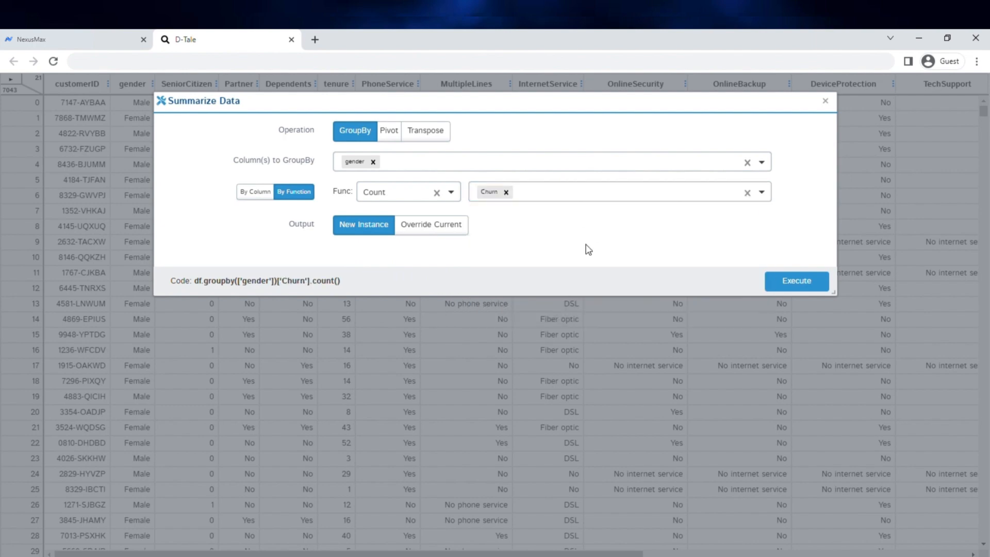
pyautogui.click(799, 280)
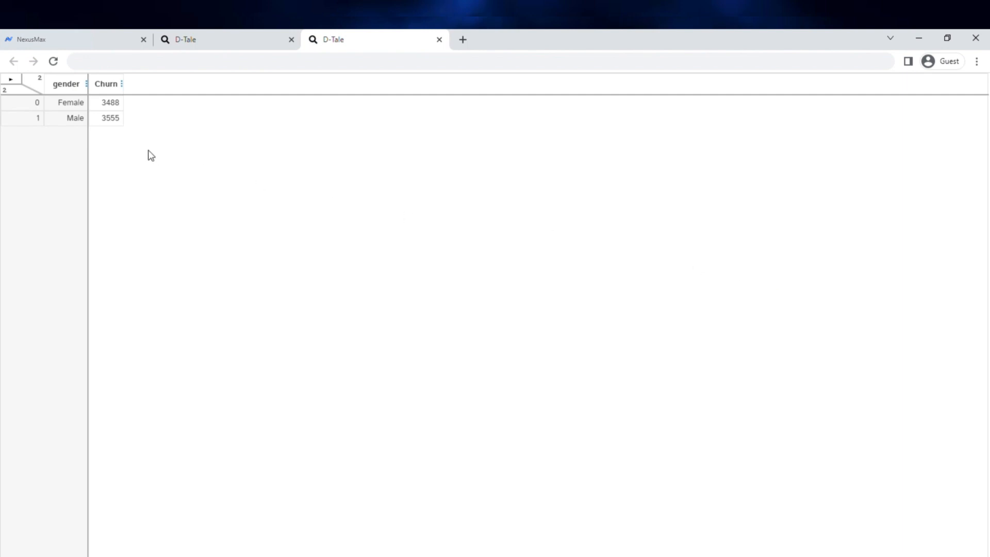
pyautogui.click(114, 106)
pyautogui.click(15, 82)
pyautogui.scroll(-3, 64, 311)
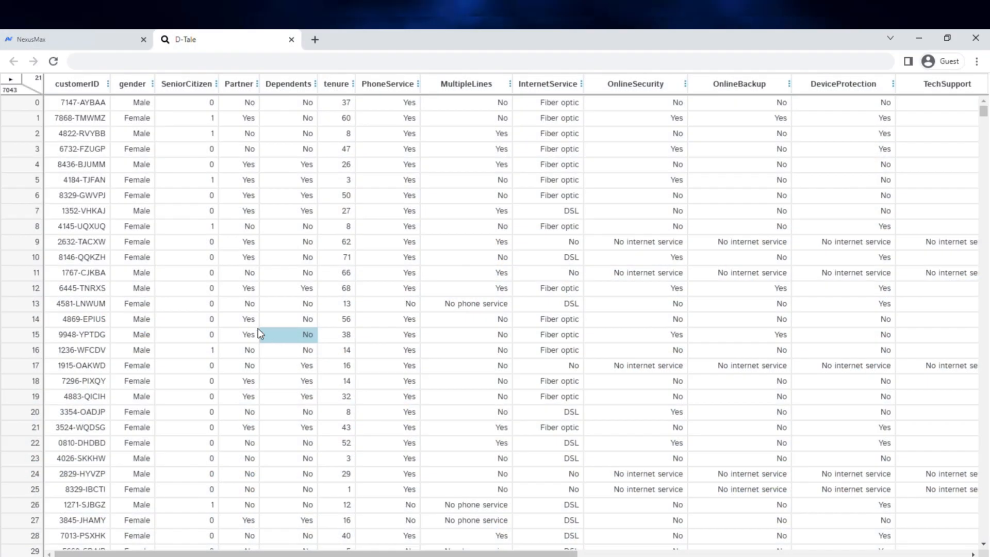
# Open Dataframe Functions for the full churn dataset and name the new numeric column "Monthly Charges Percentage".
pyautogui.click(12, 85)
pyautogui.click(52, 189)
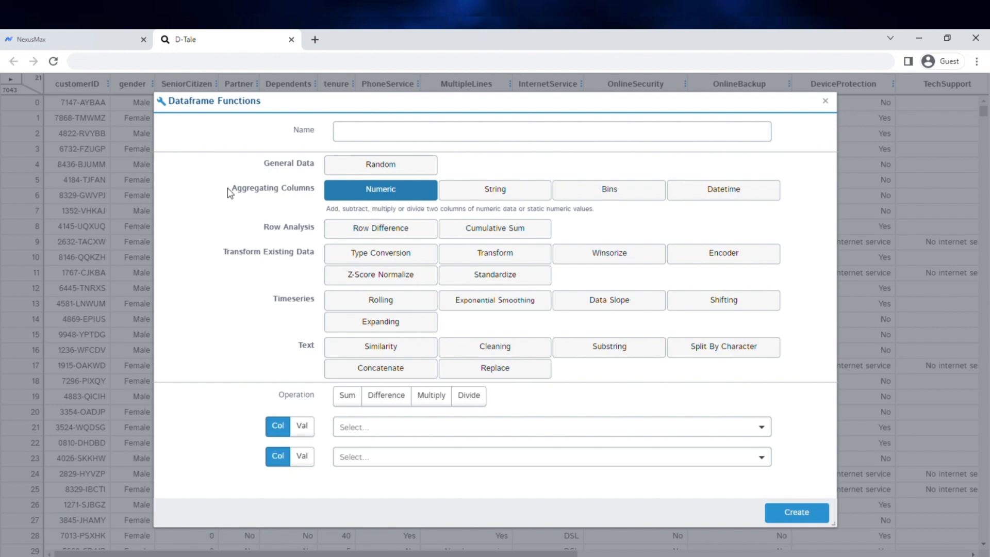
pyautogui.click(375, 140)
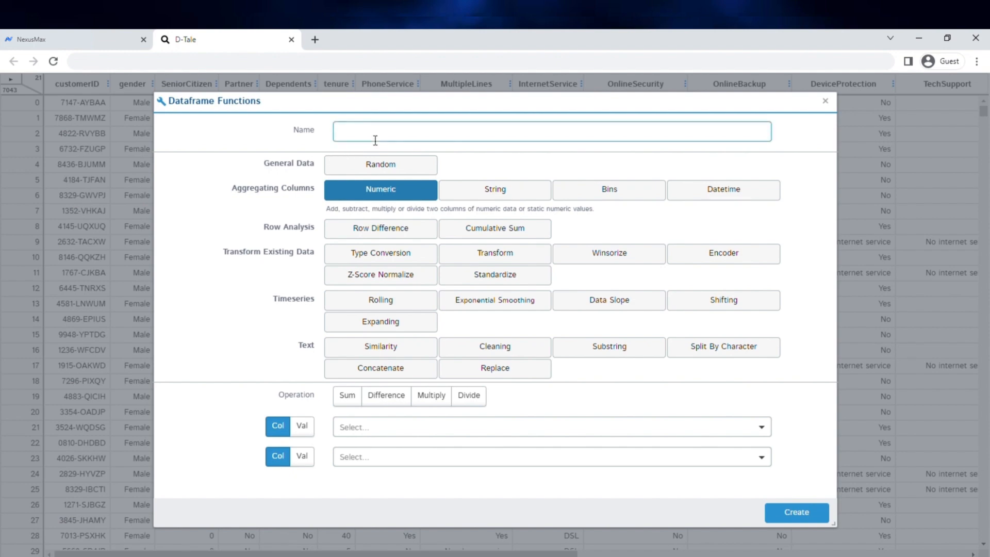
pyautogui.write('Monthly Charges Percentage')
pyautogui.click(232, 345)
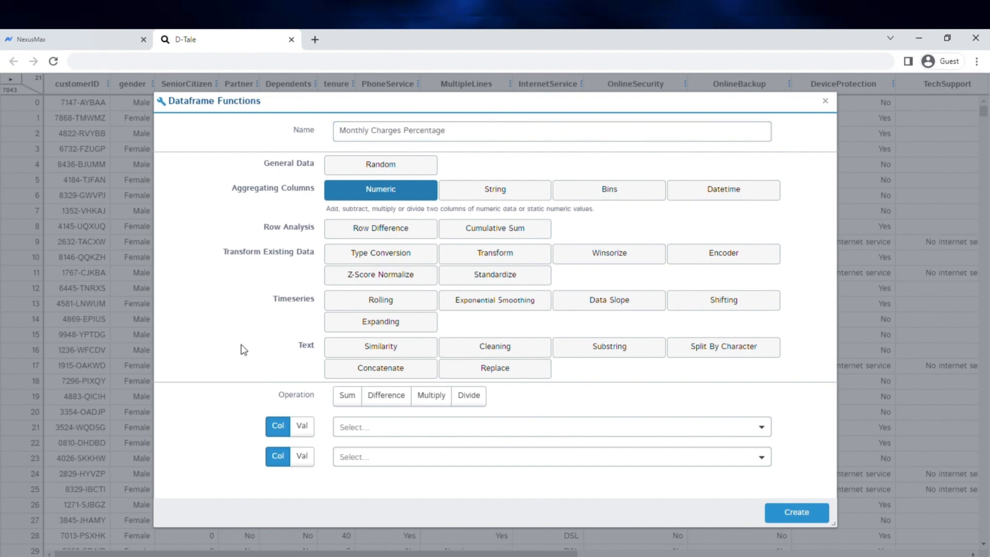
# Create the new column by dividing MonthlyCharges by TotalCharges, and view its values at the end of the table.
pyautogui.click(472, 400)
pyautogui.click(481, 430)
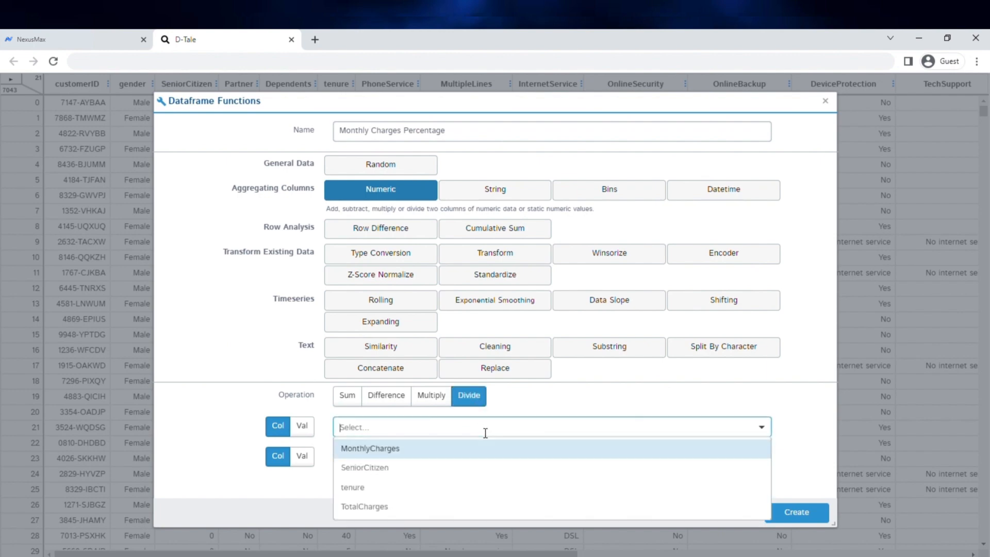
pyautogui.click(483, 446)
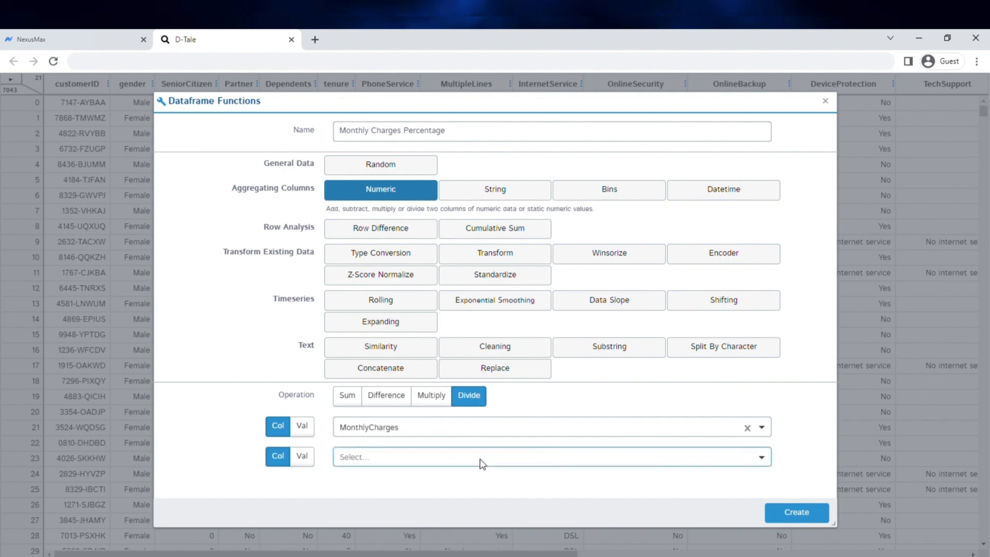
pyautogui.click(483, 458)
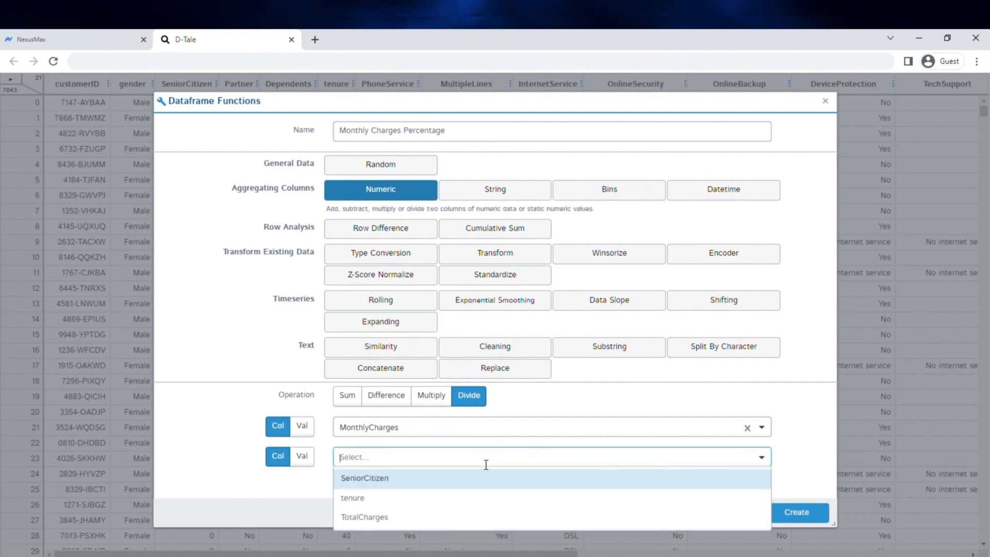
pyautogui.click(469, 518)
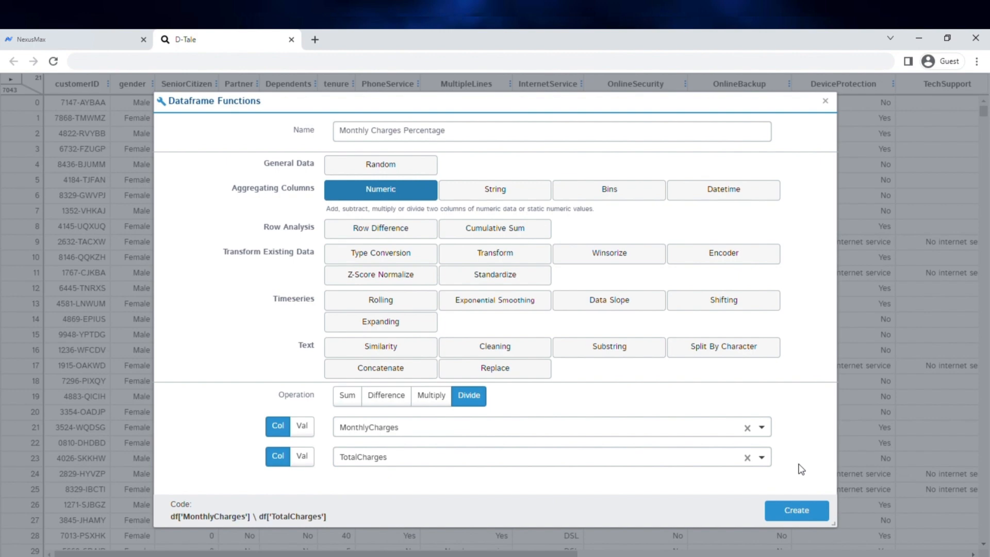
pyautogui.click(799, 513)
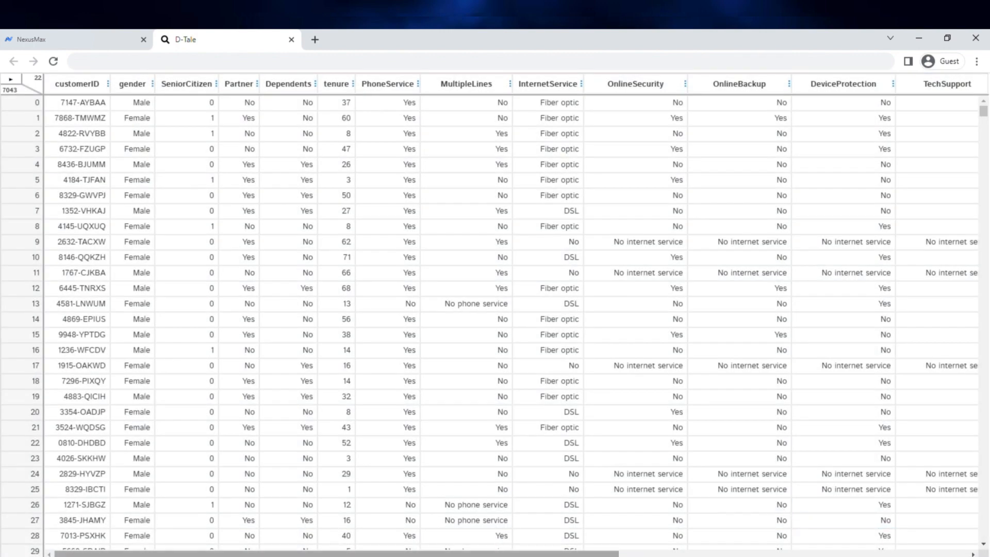
pyautogui.moveTo(349, 555); pyautogui.dragTo(776, 555)
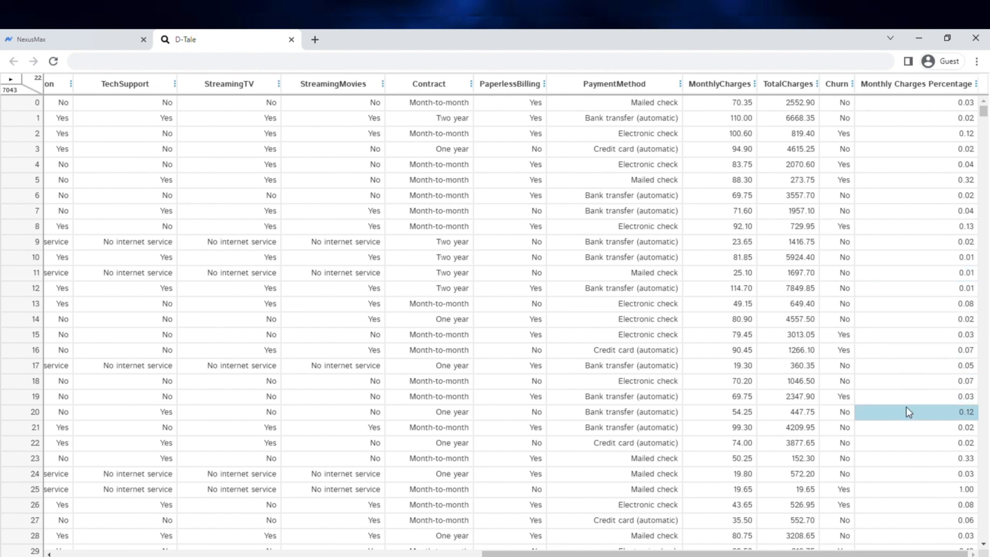
# Review the Prediction Power Score matrix of the source data in NexusMax and close the data exploration.
pyautogui.moveTo(173, 78)
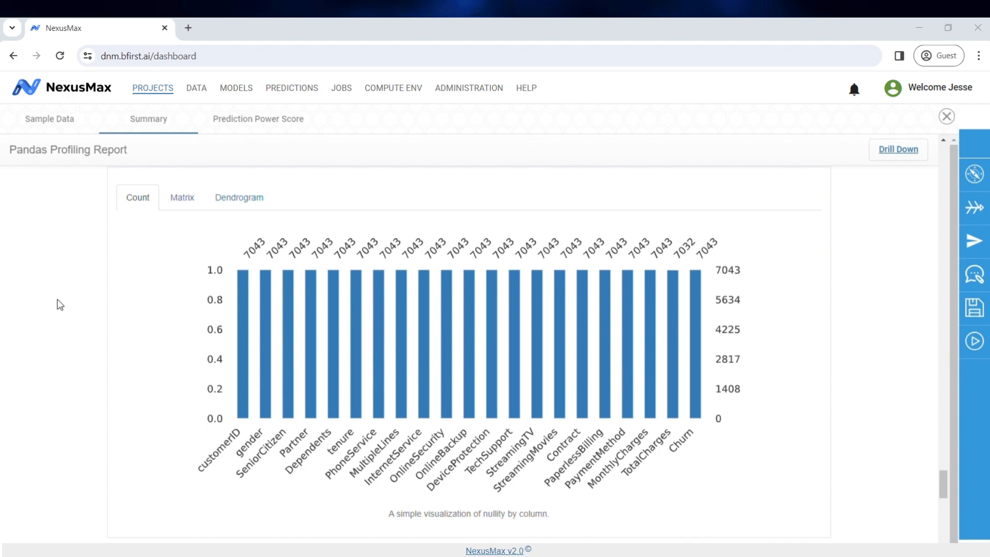
pyautogui.click(259, 123)
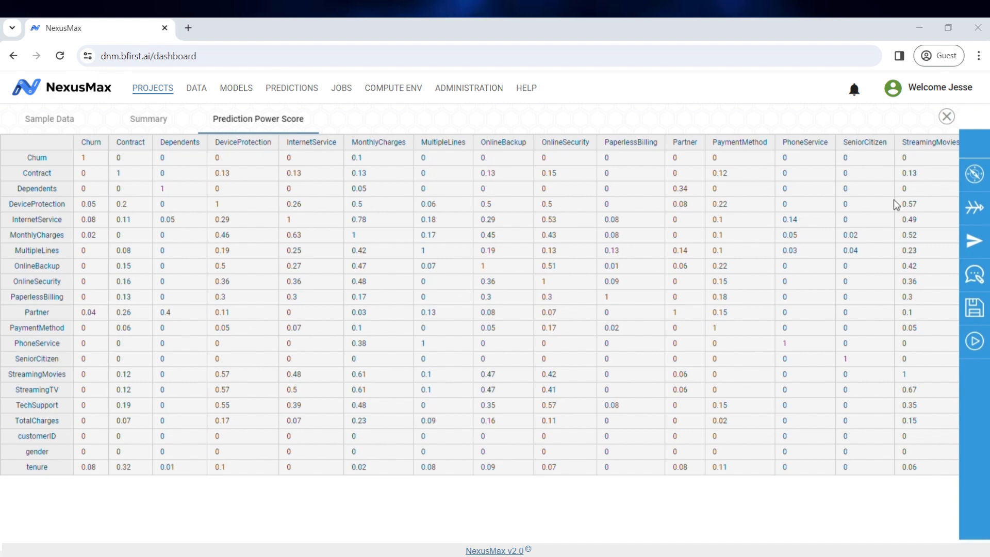
pyautogui.click(946, 116)
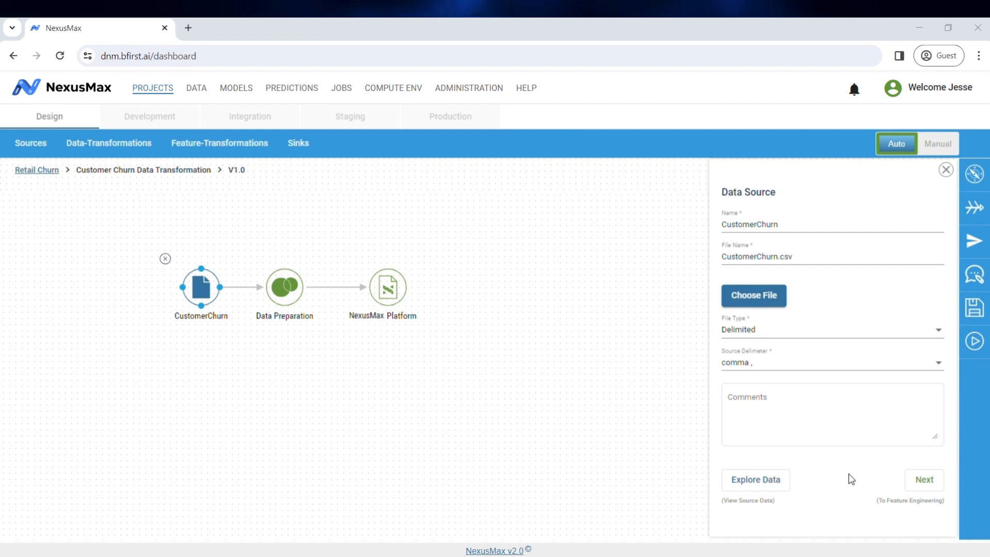
# Proceed to Data Preparation, open its configuration and look through the column distributions and statistics up to TotalCharges.
pyautogui.click(923, 486)
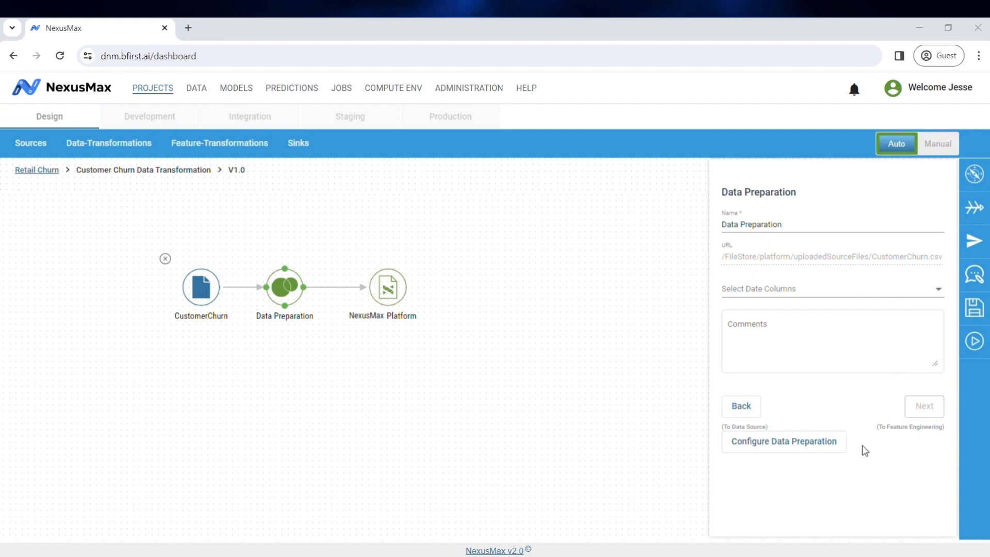
pyautogui.click(797, 452)
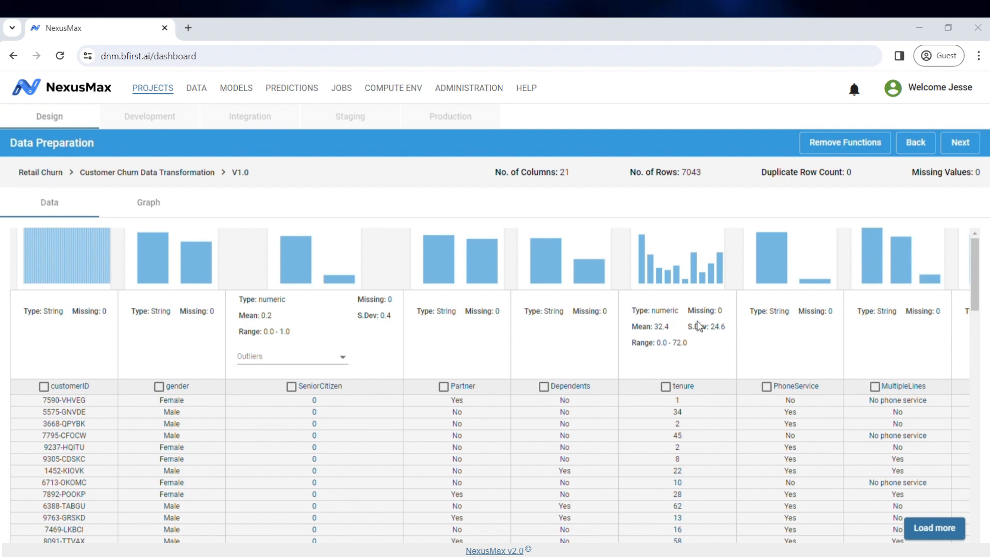
pyautogui.hscroll(5, 526, 349)
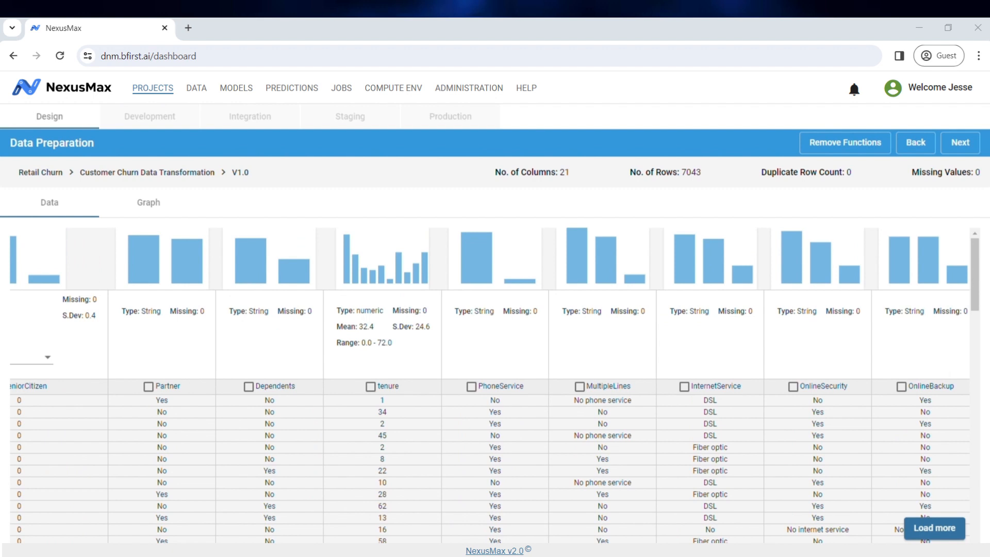
pyautogui.hscroll(12, 490, 385)
pyautogui.hscroll(6, 865, 540)
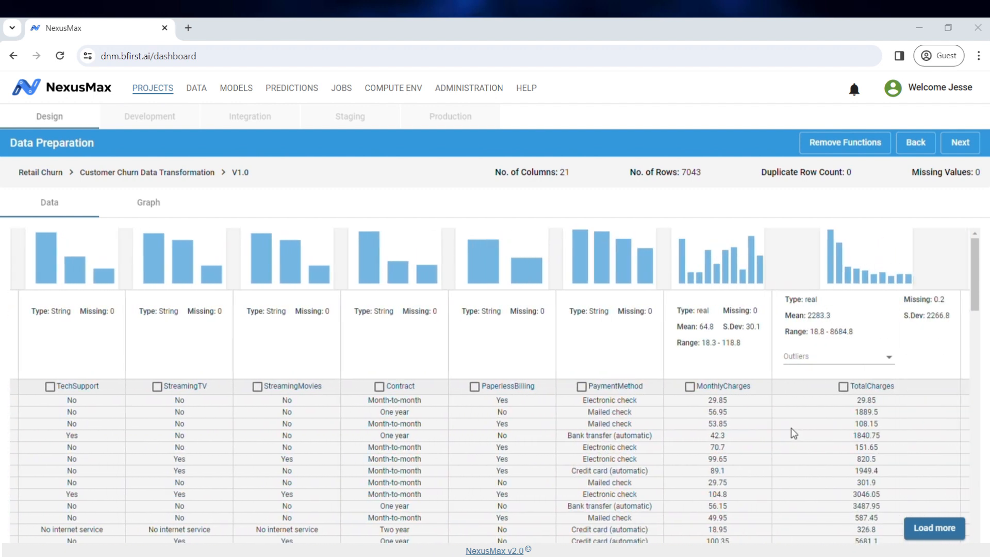
# Select the MonthlyCharges column and inspect its Aggregate and Edit Column Name functions, choosing MonthlyCharges as the column to rename.
pyautogui.click(691, 386)
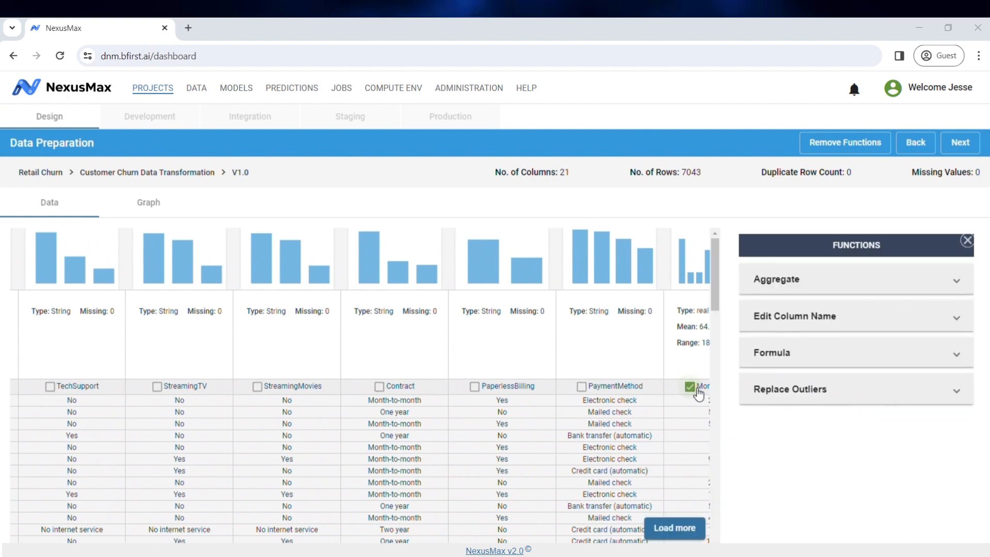
pyautogui.click(818, 283)
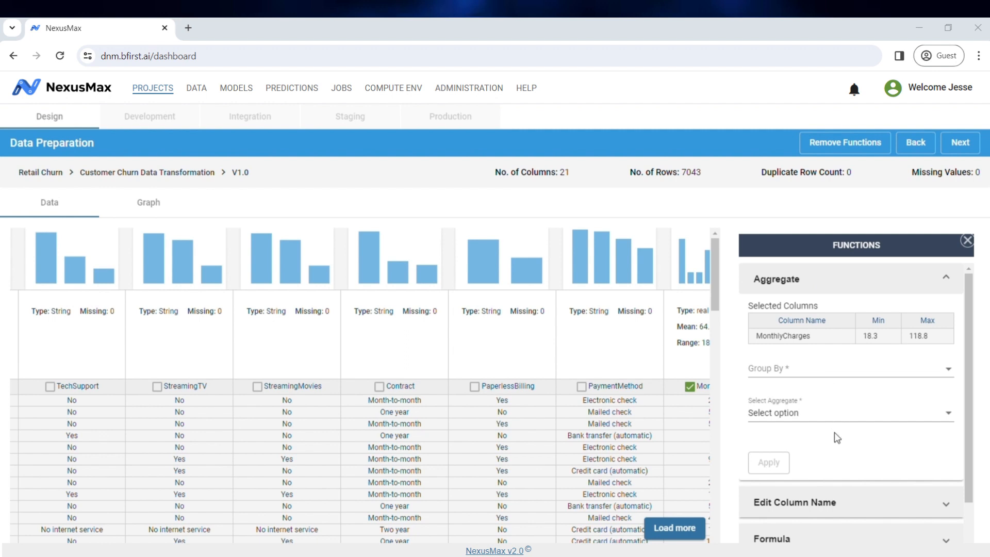
pyautogui.scroll(-1, 834, 437)
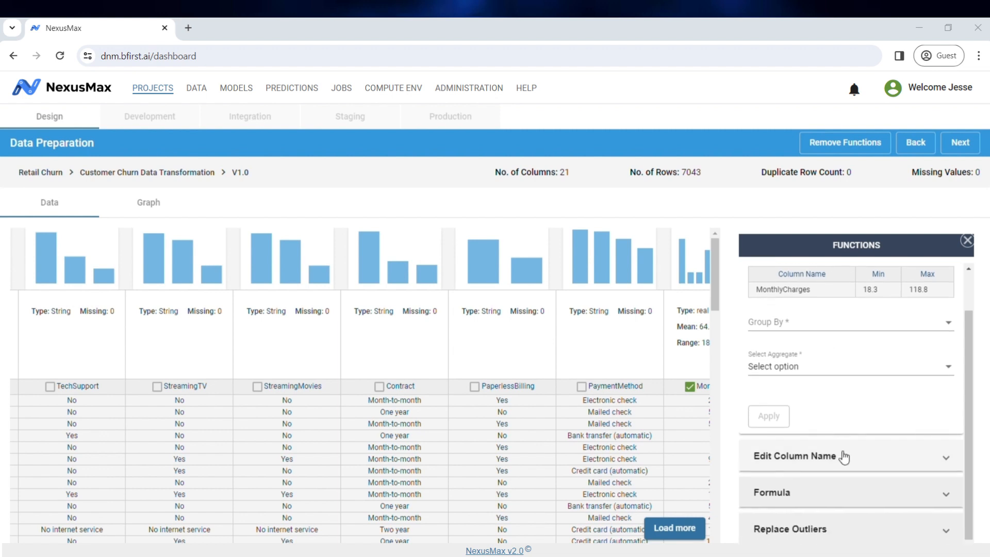
pyautogui.click(843, 457)
pyautogui.click(812, 381)
pyautogui.click(812, 406)
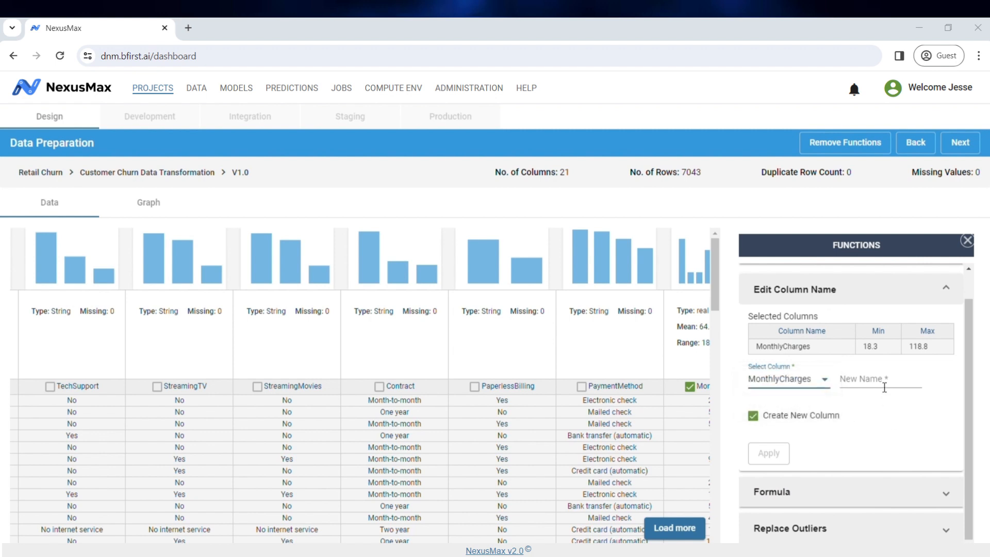
# Set up a Formula function on the MonthlyCharges and TotalCharges columns that subtracts MonthlyCharges from TotalCharges.
pyautogui.click(872, 495)
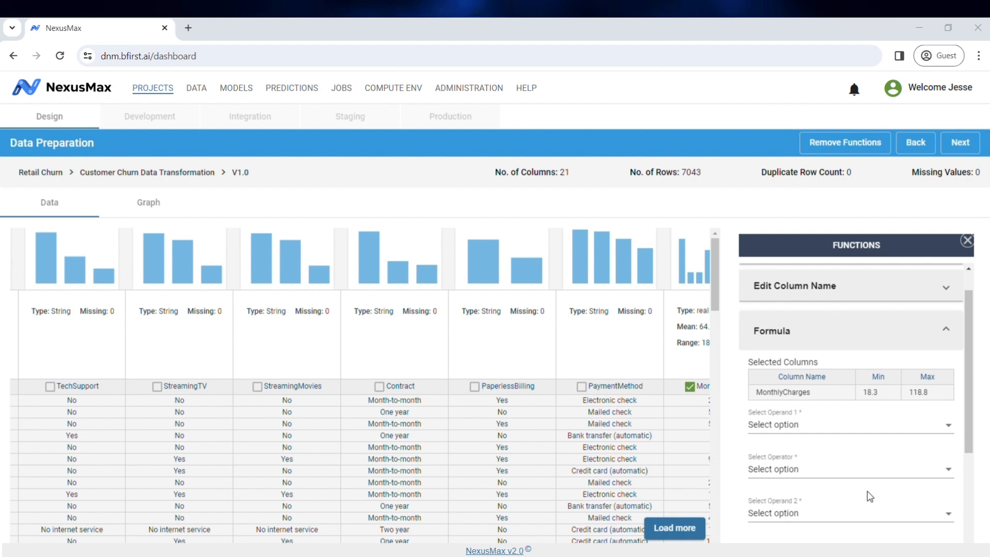
pyautogui.hscroll(4, 360, 385)
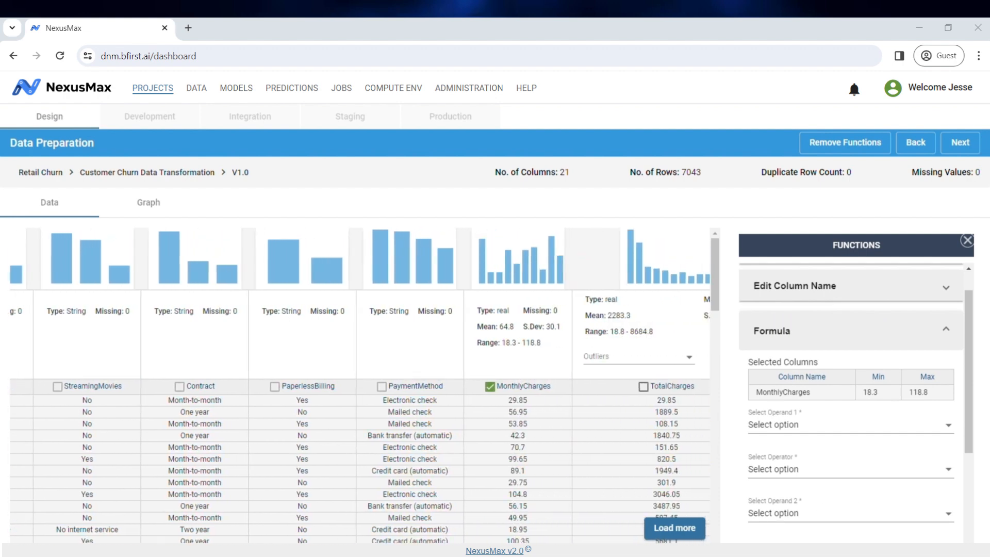
pyautogui.click(627, 386)
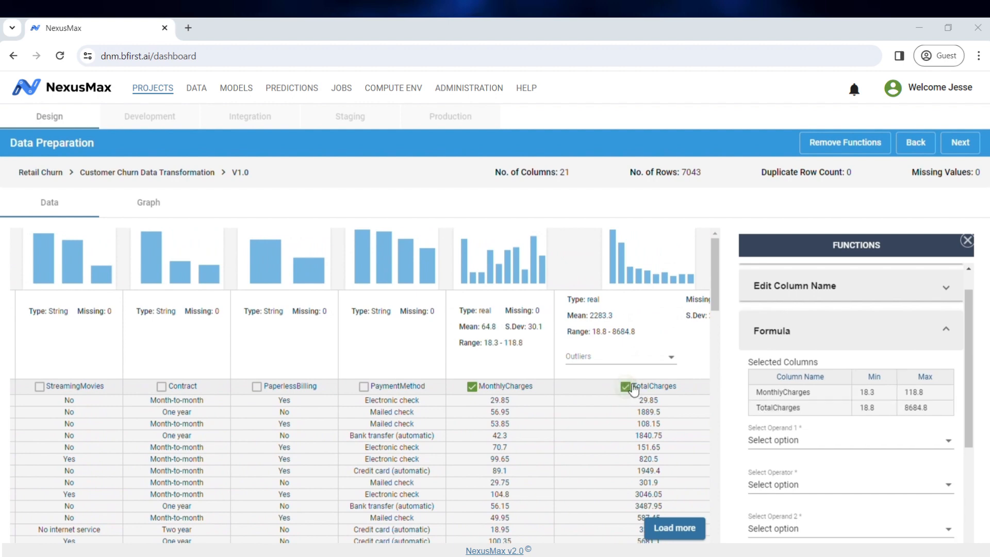
pyautogui.scroll(-3, 866, 473)
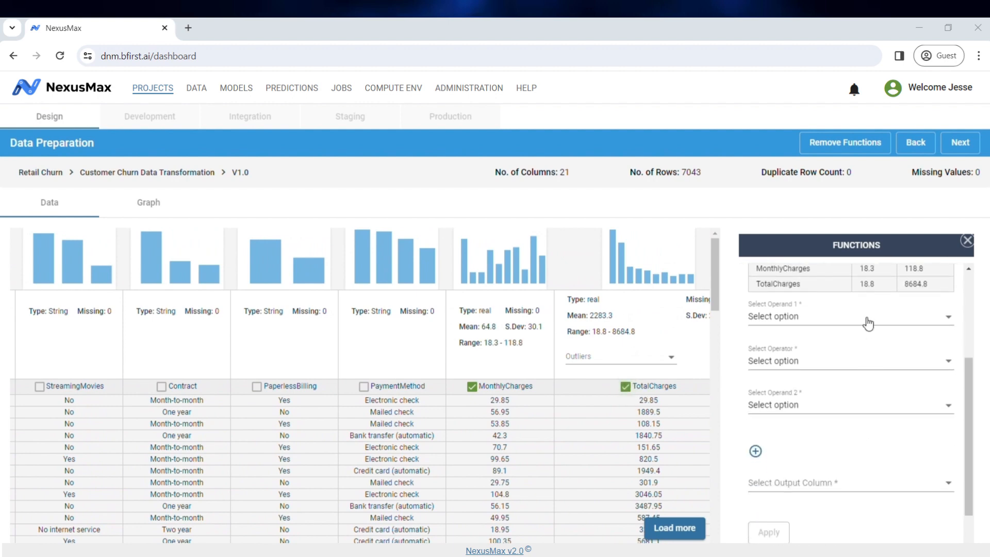
pyautogui.click(868, 323)
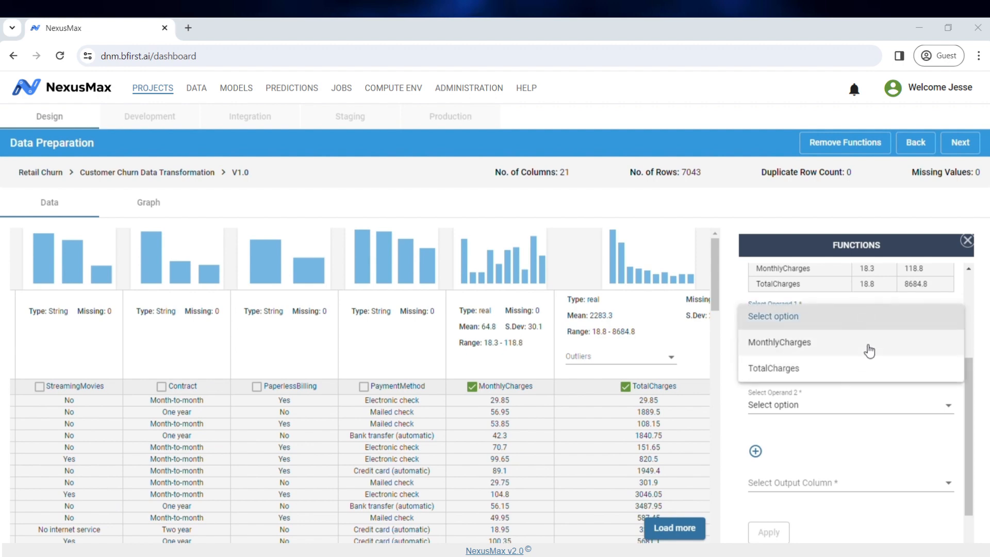
pyautogui.click(861, 378)
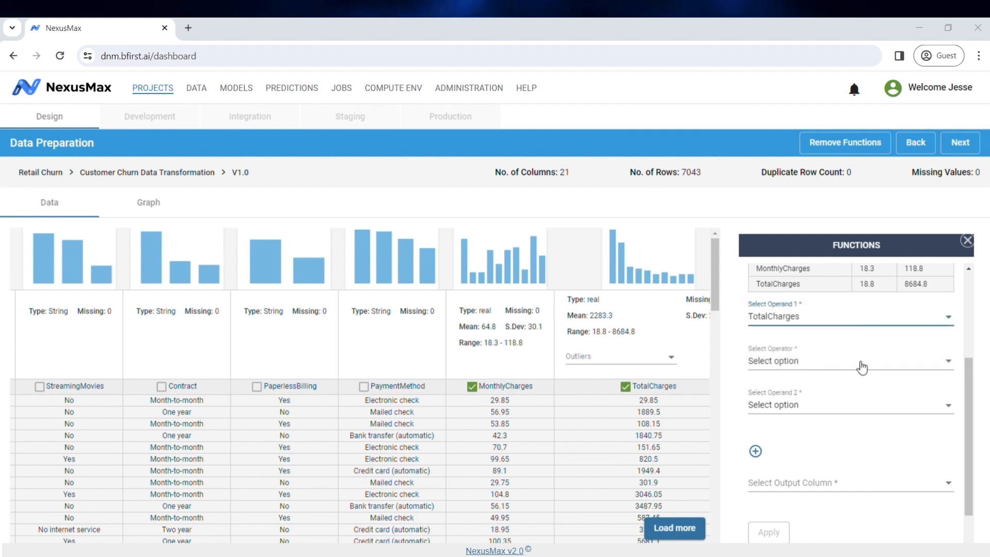
pyautogui.click(862, 367)
pyautogui.click(839, 463)
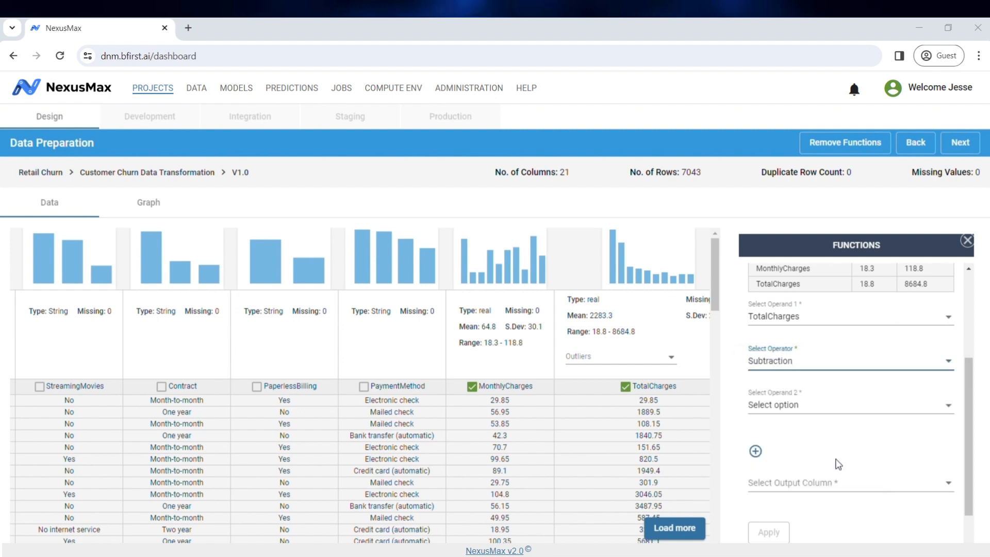
pyautogui.scroll(-1, 835, 438)
pyautogui.click(831, 371)
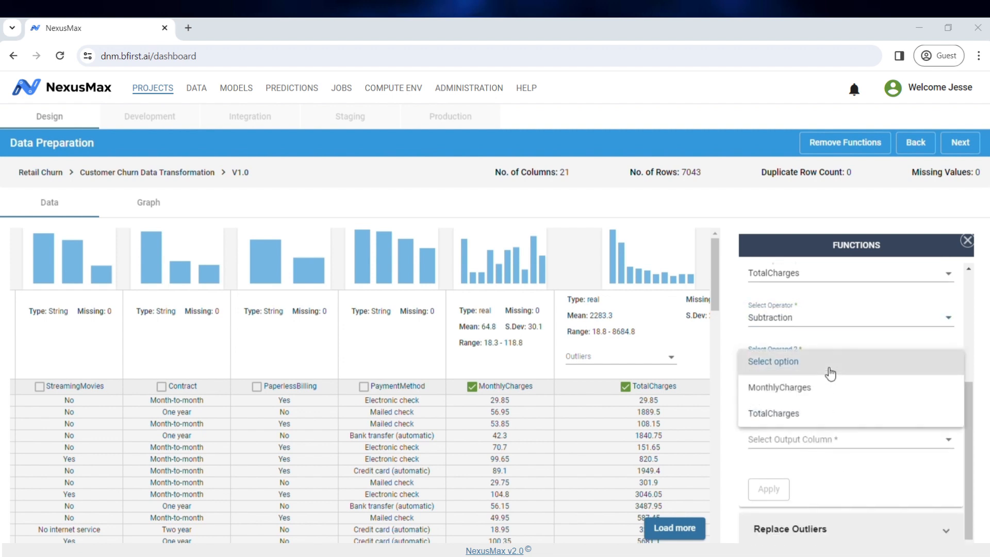
pyautogui.click(826, 391)
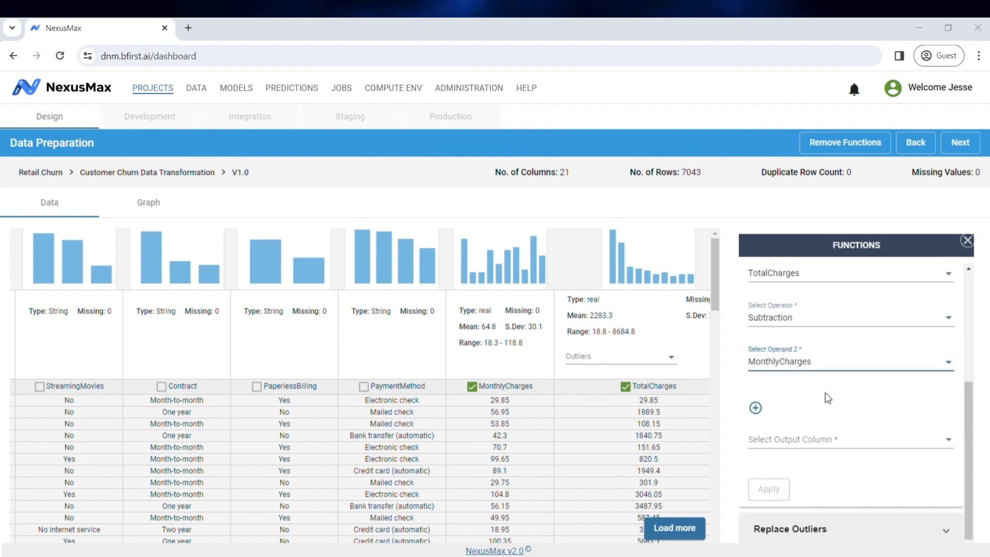
# Output the formula to a new column named New Total Charges and apply the function.
pyautogui.click(842, 439)
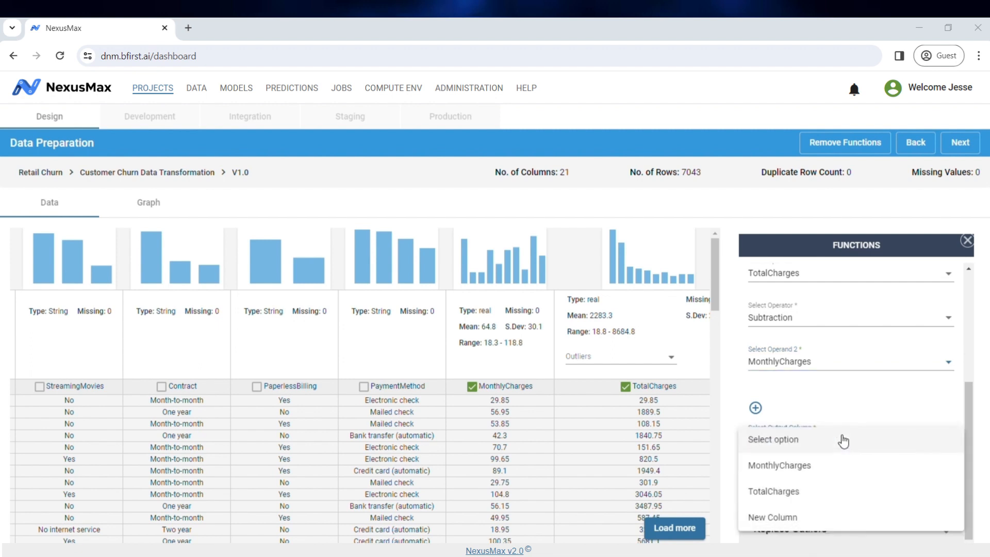
pyautogui.click(835, 518)
pyautogui.scroll(-1, 832, 473)
pyautogui.scroll(-1, 831, 473)
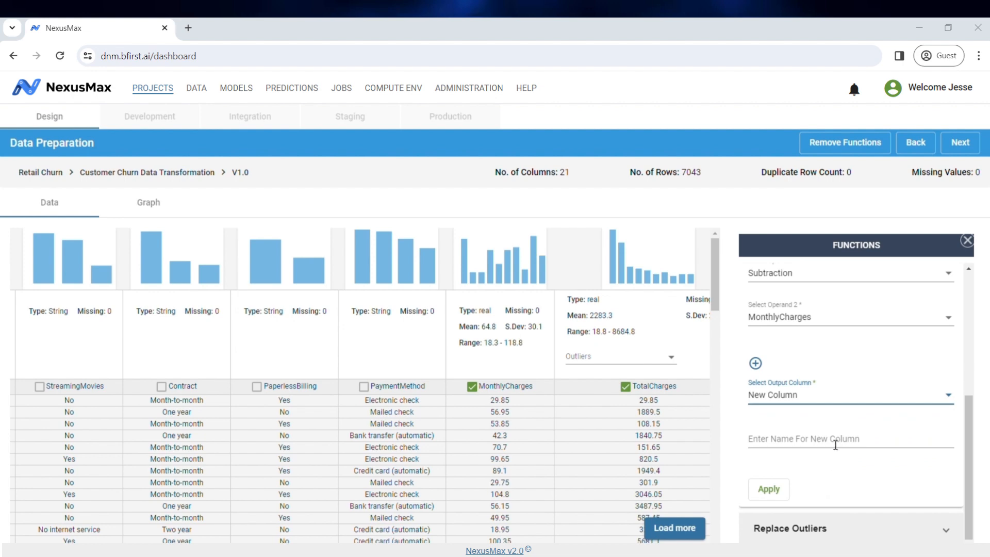
pyautogui.click(835, 444)
pyautogui.write('N')
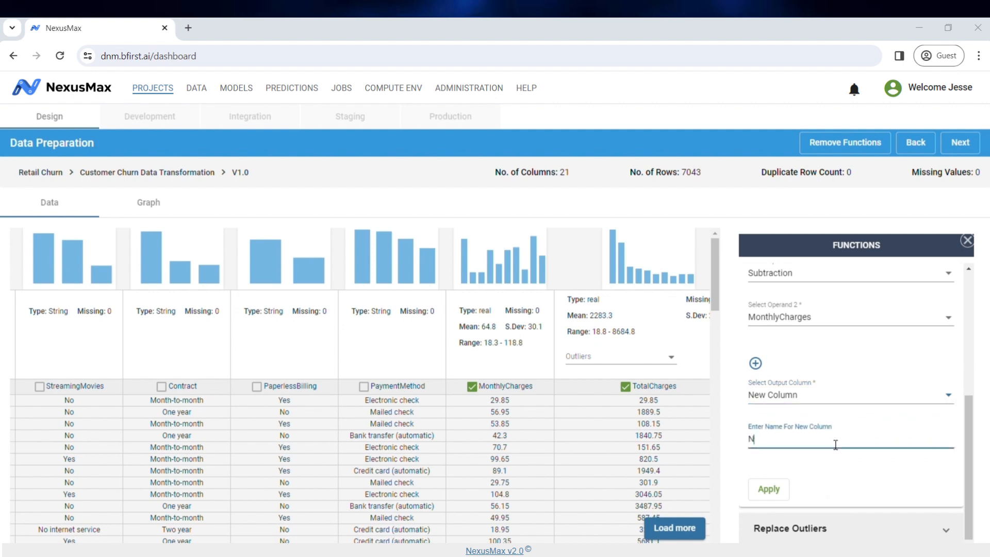
pyautogui.write('ew Total Charges')
pyautogui.click(856, 468)
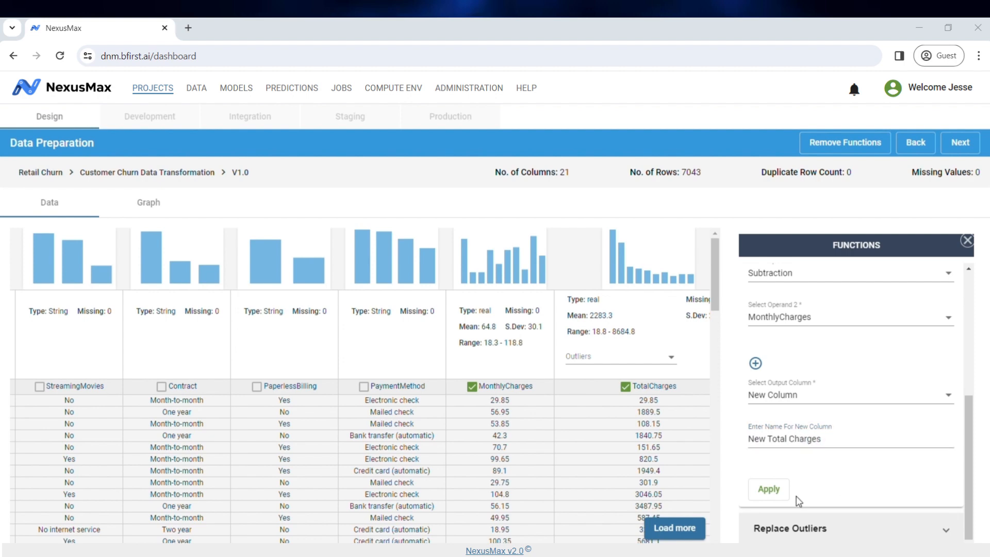
pyautogui.click(776, 490)
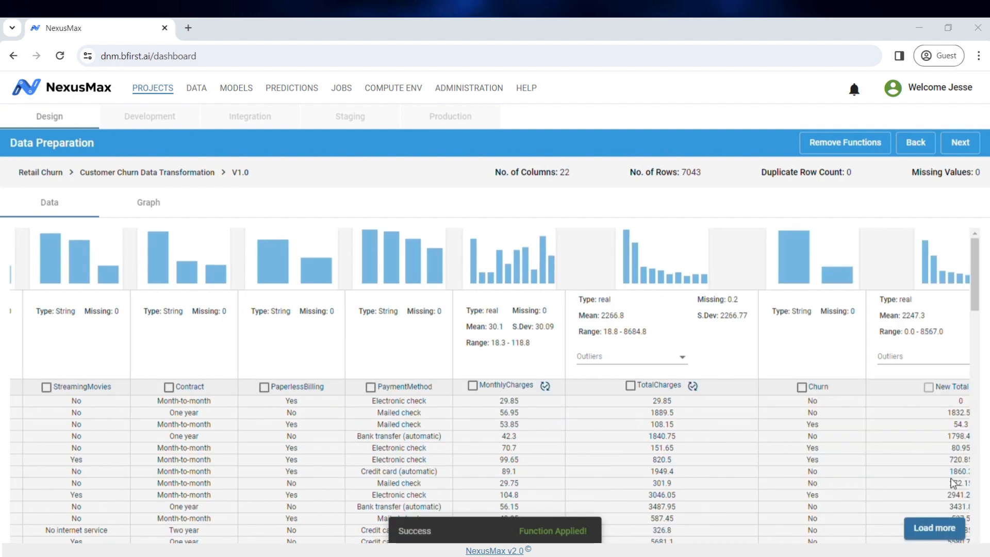
# Append the value Available to the InternetService column, outputting it to a new column named Service Available.
pyautogui.hscroll(-2, 723, 536)
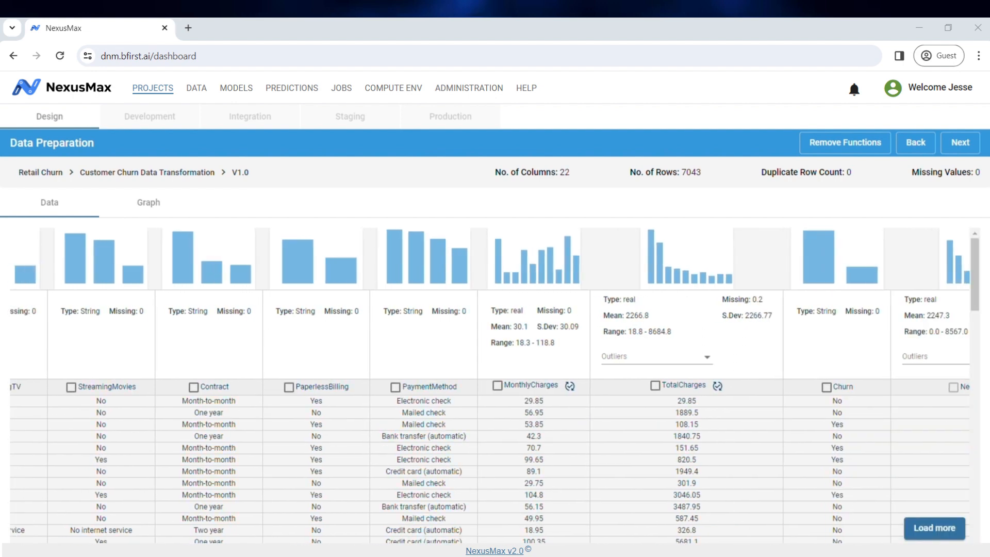
pyautogui.hscroll(-15, 490, 385)
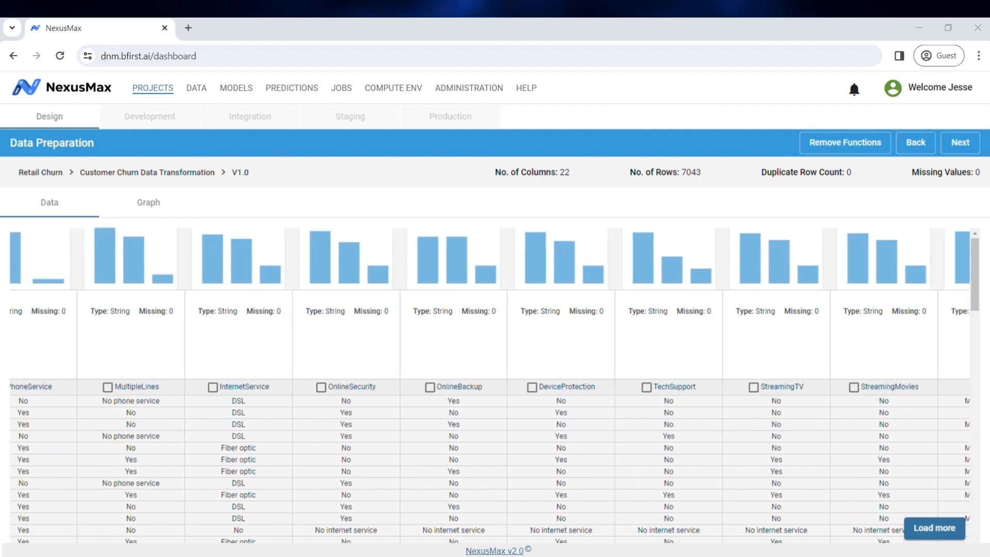
pyautogui.hscroll(-4, 489, 385)
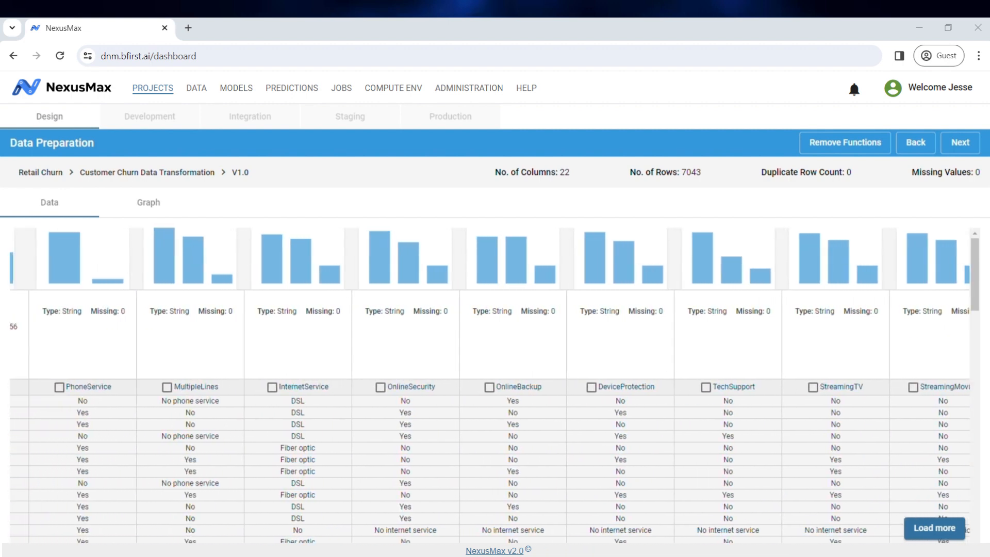
pyautogui.click(272, 387)
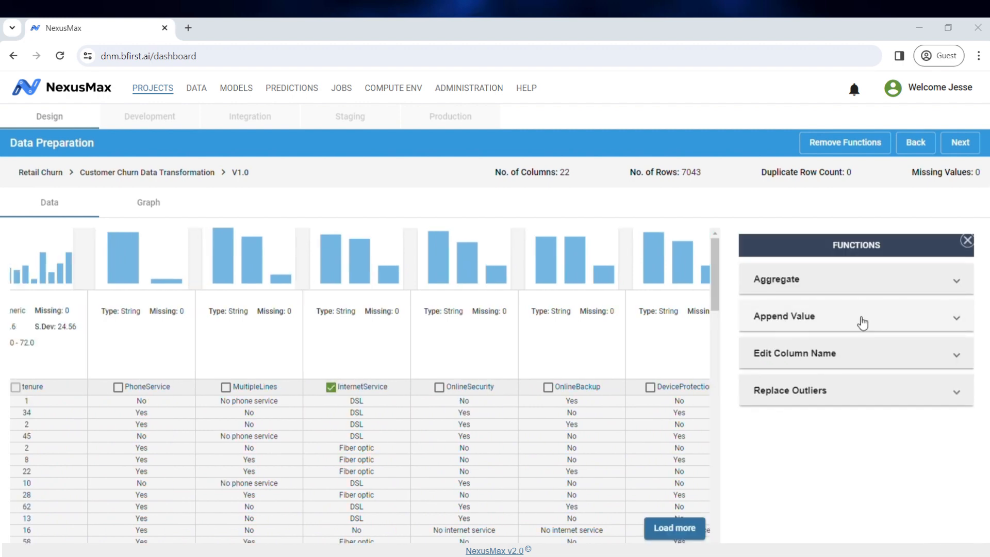
pyautogui.click(861, 322)
pyautogui.click(882, 359)
pyautogui.write('Available')
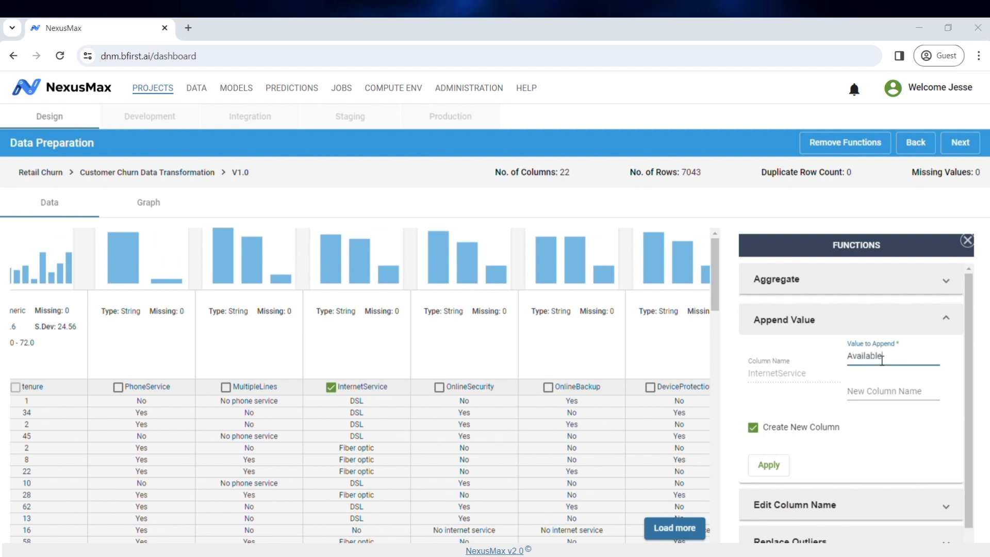
pyautogui.click(890, 400)
pyautogui.write('Service Available')
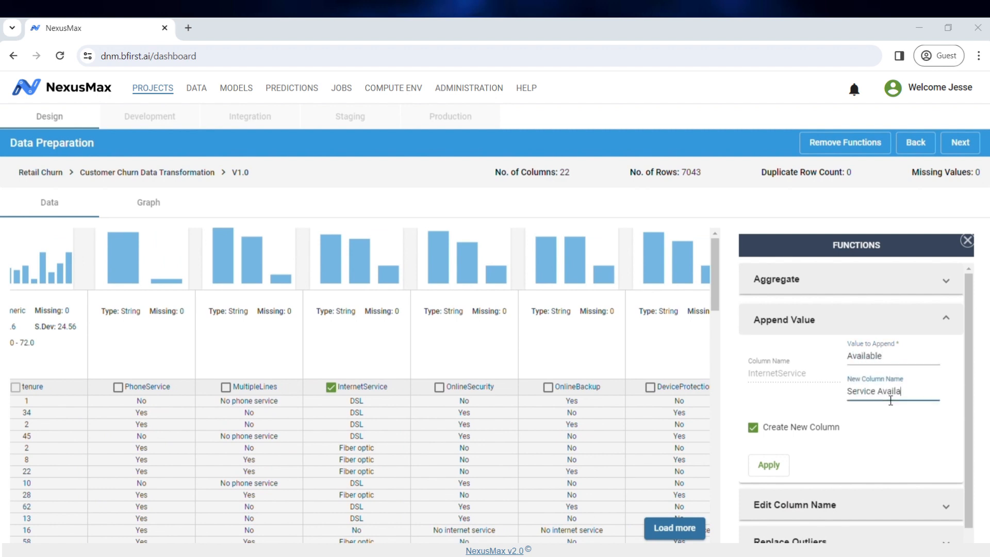
pyautogui.click(890, 442)
pyautogui.click(771, 473)
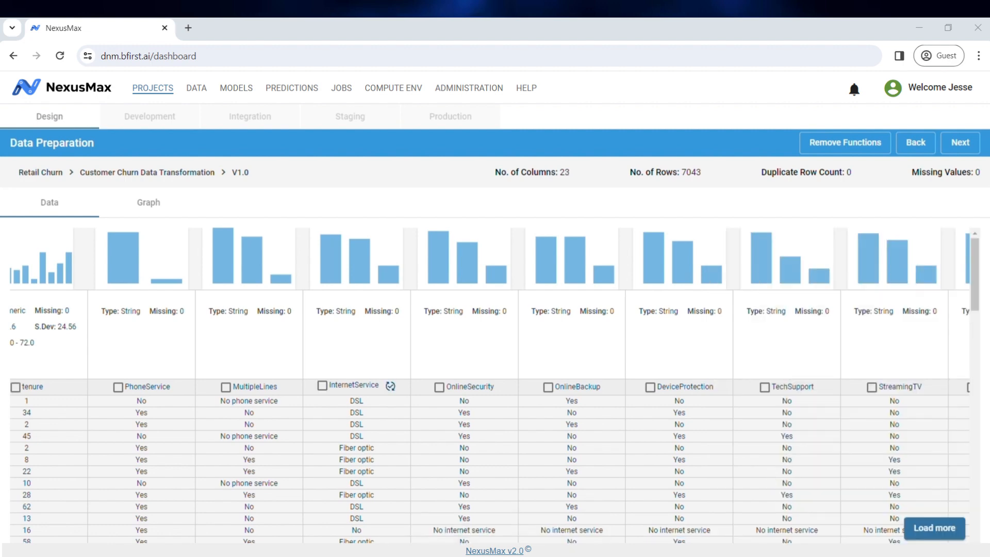
# Check the newly added columns and review the parameters of the applied Formula and Append Value functions.
pyautogui.hscroll(20, 489, 385)
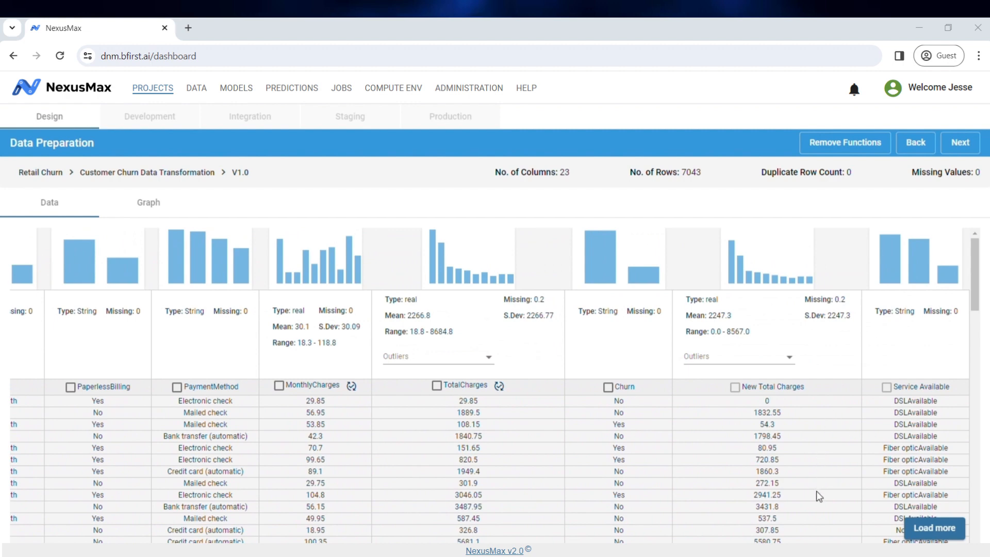
pyautogui.click(850, 146)
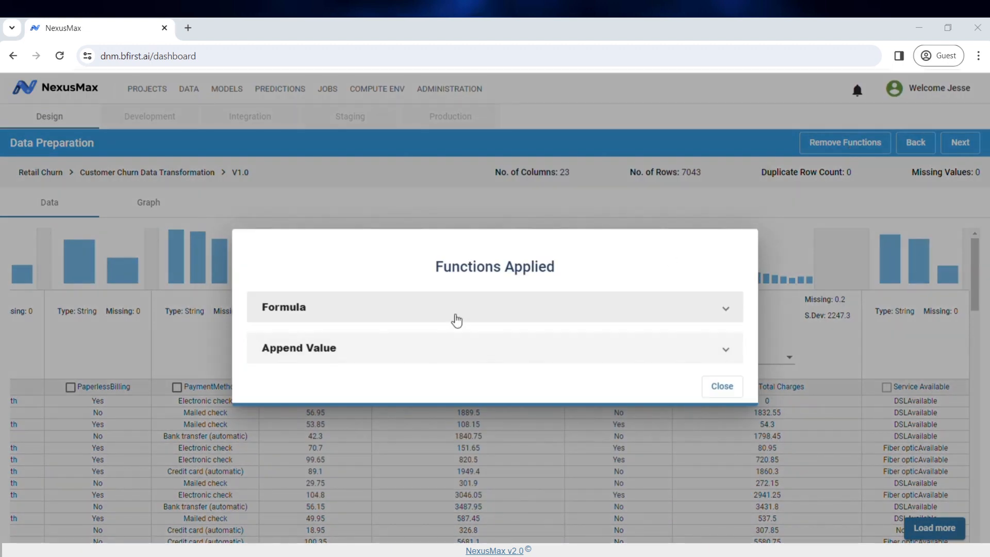
pyautogui.click(452, 314)
pyautogui.click(452, 456)
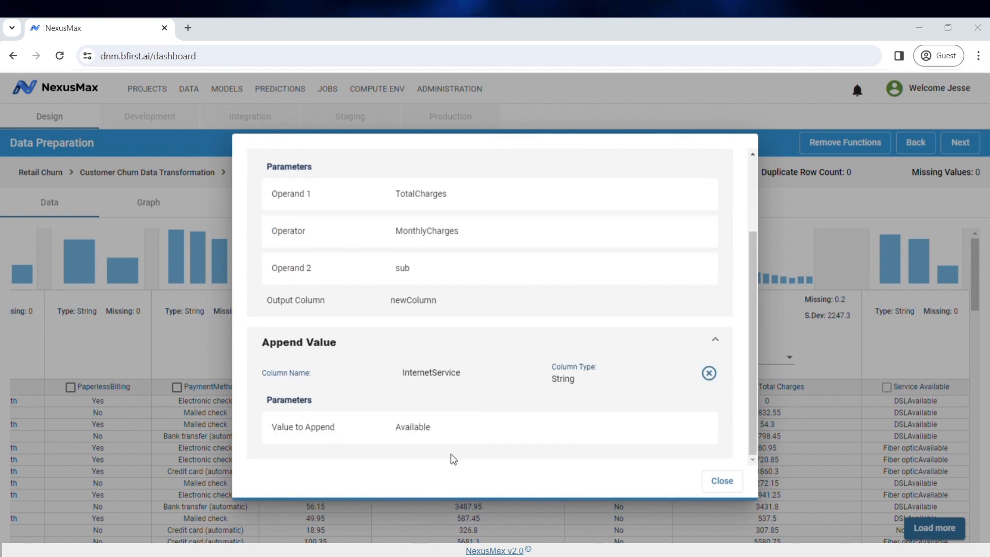
pyautogui.click(721, 482)
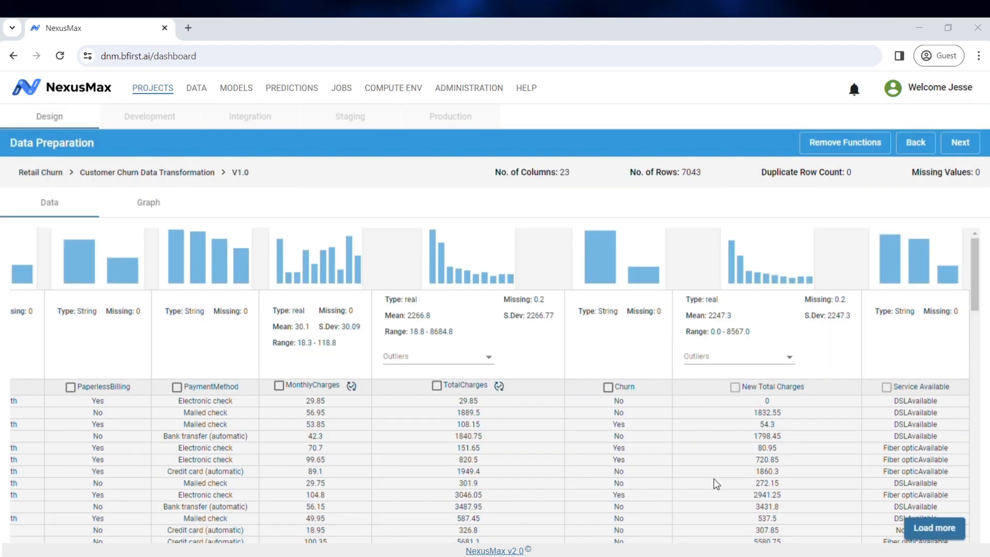
# View the correlation visualization and Prediction Power Score of the prepared data, and proceed to the Data Sink configuration.
pyautogui.click(164, 207)
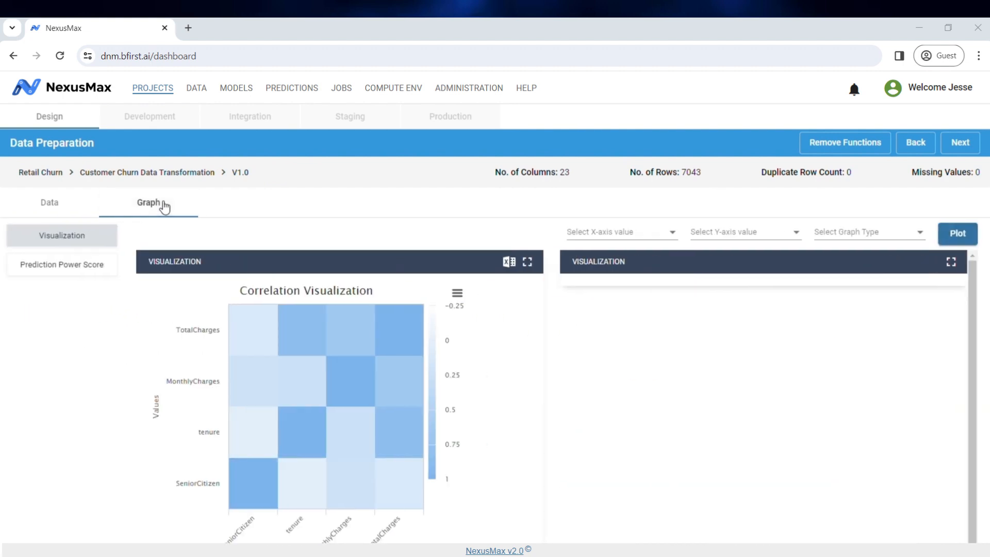
pyautogui.click(99, 271)
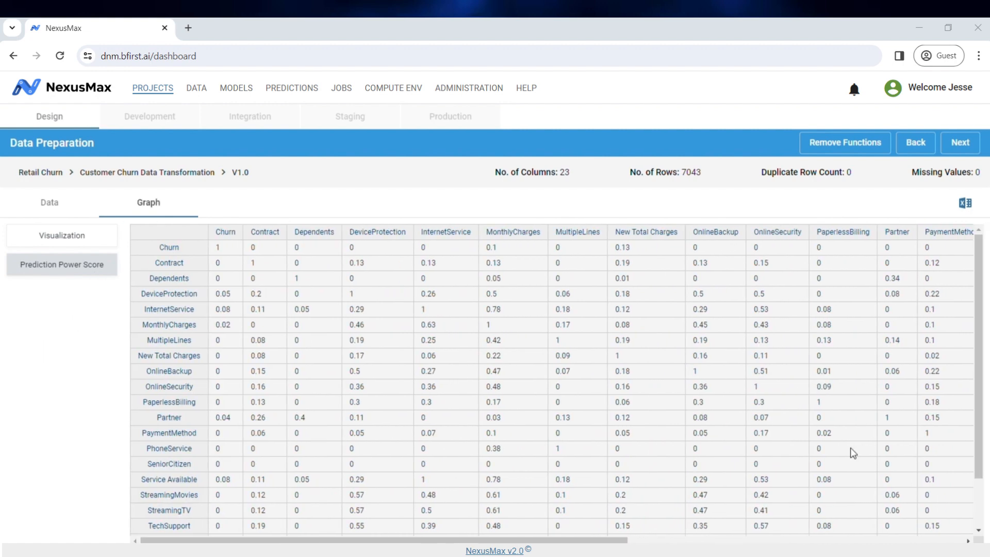
pyautogui.click(959, 143)
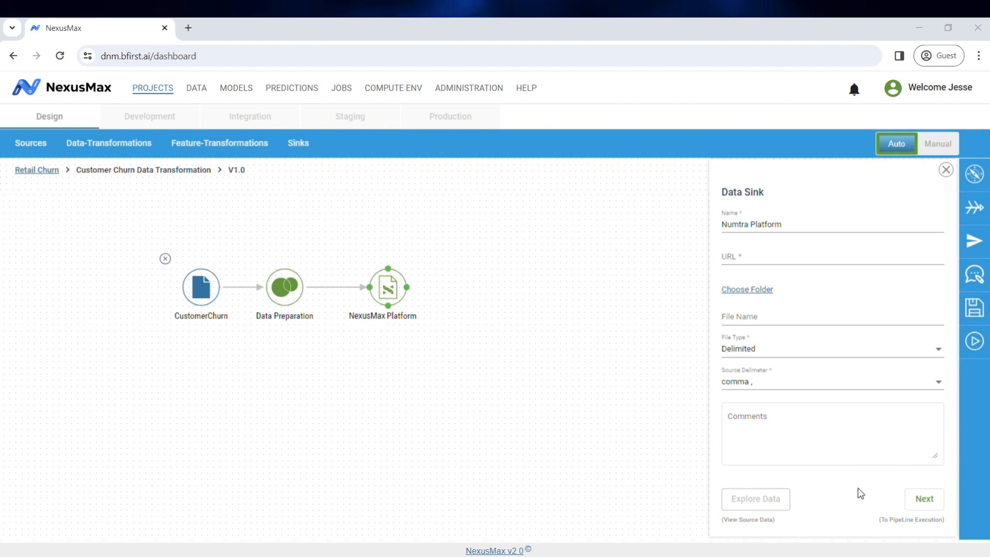
# Set the data sink folder to Retail Churn and the output file name to CustomerChurnTransformed.csv.
pyautogui.click(763, 291)
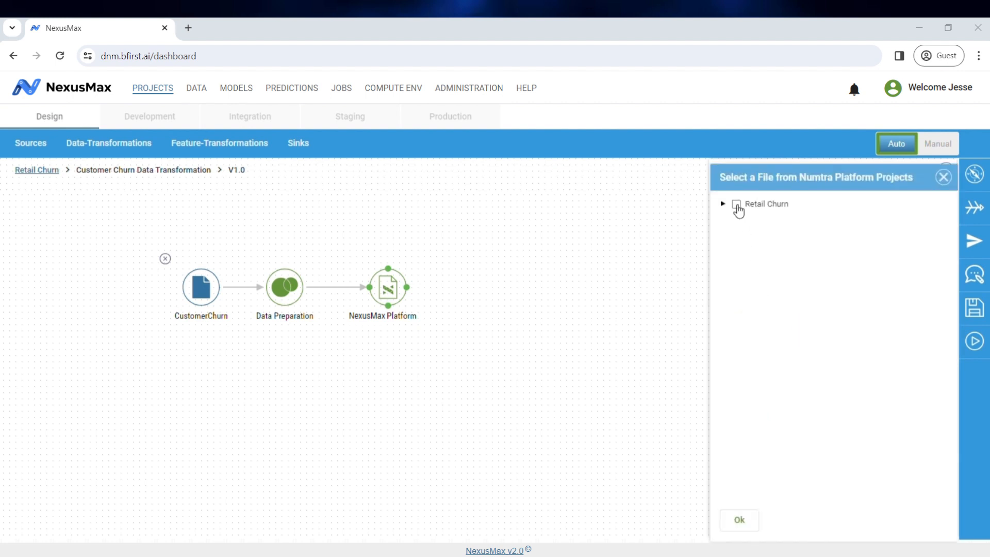
pyautogui.click(737, 205)
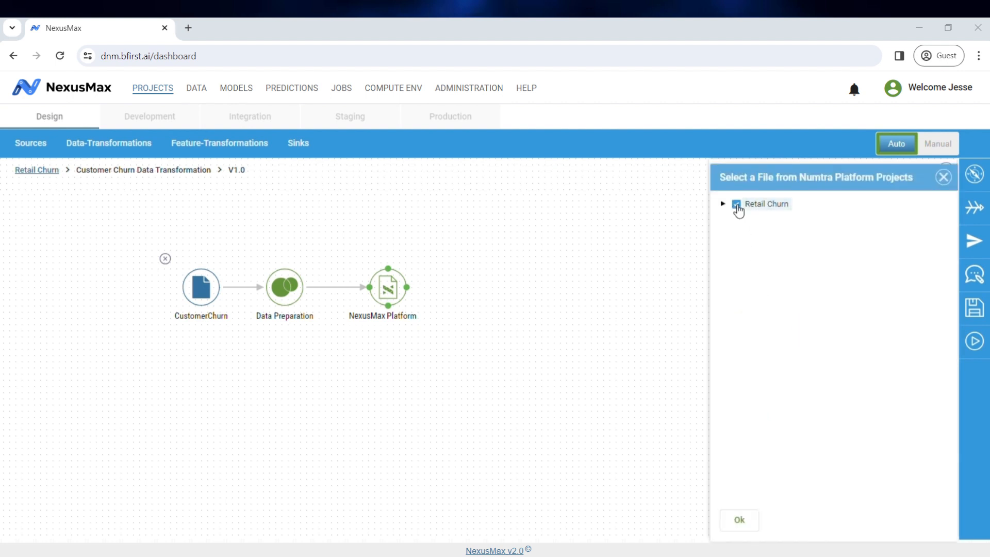
pyautogui.click(739, 520)
pyautogui.click(776, 322)
pyautogui.write('CustomerChurnTransformed')
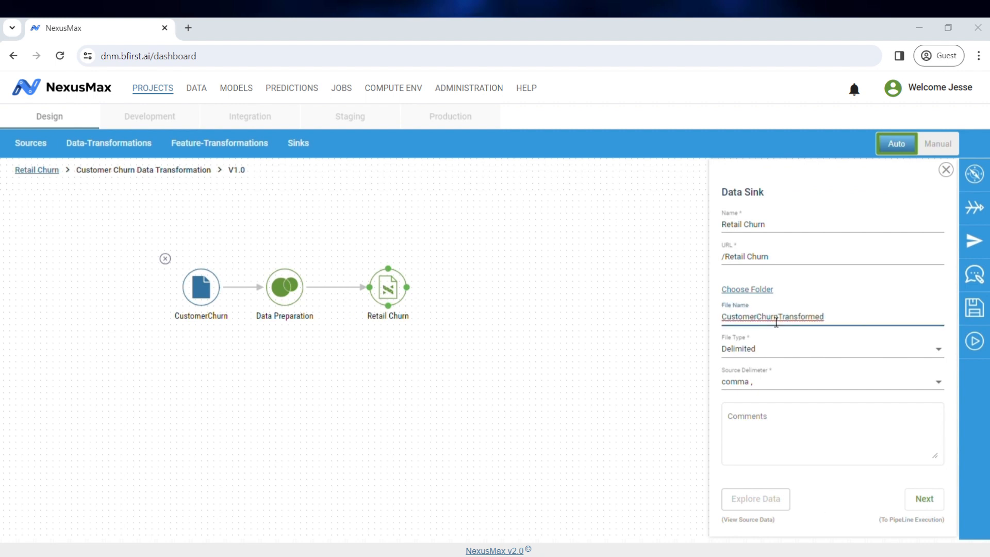
pyautogui.click(825, 512)
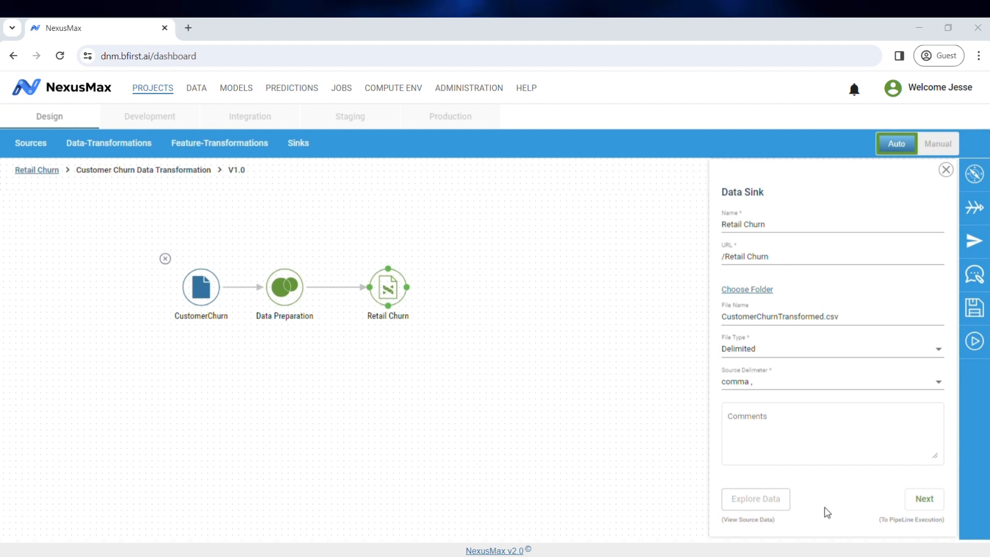
# Execute the pipeline in the Default Environment on the Numtra HDFS cluster and view the last columns of the results.
pyautogui.click(917, 495)
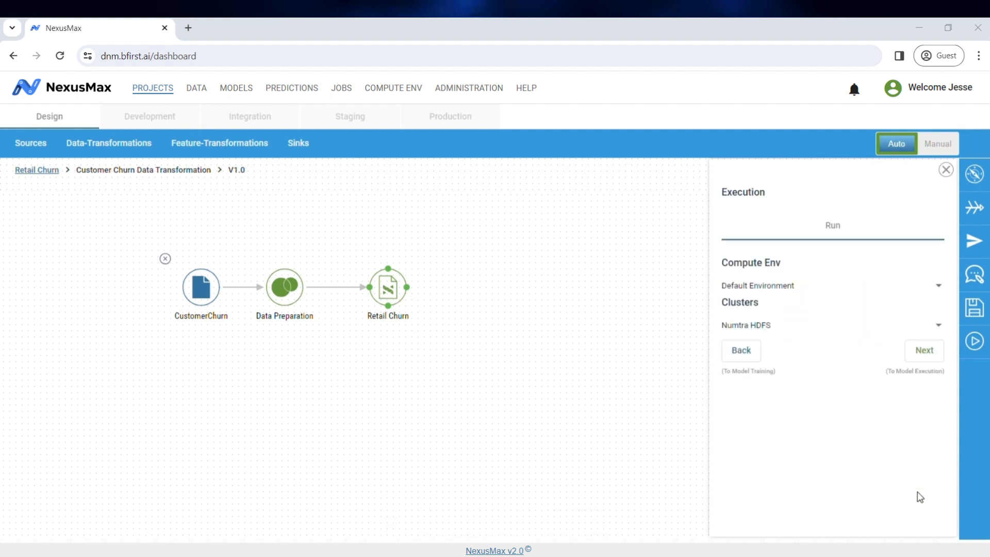
pyautogui.click(925, 351)
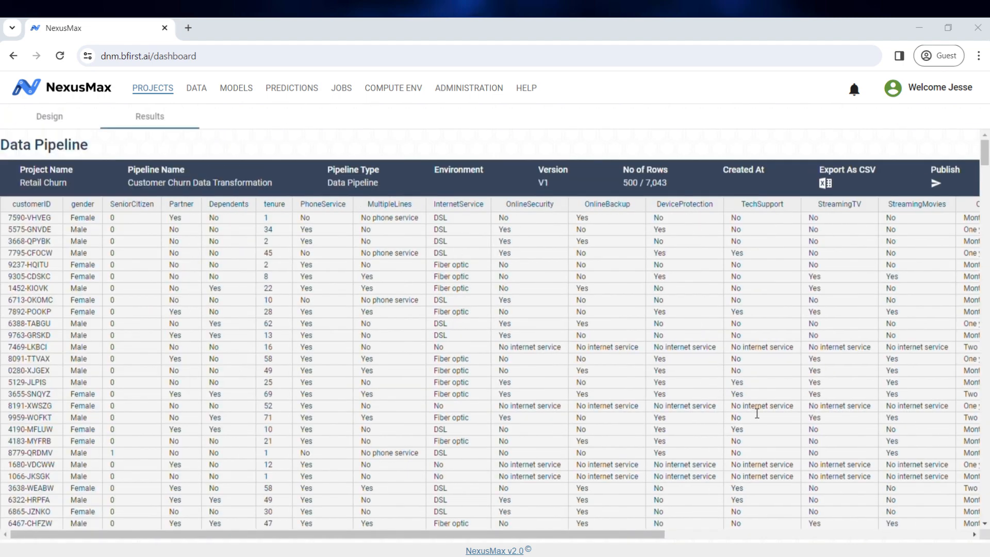
pyautogui.moveTo(644, 535); pyautogui.dragTo(958, 534)
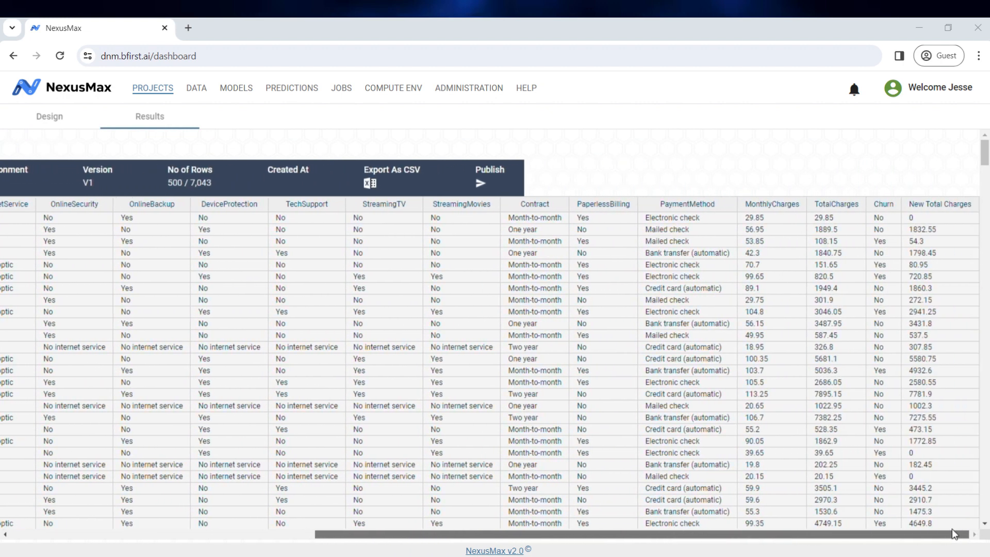
# Return to the projects list and open the Retail Churn project's resources.
pyautogui.click(161, 99)
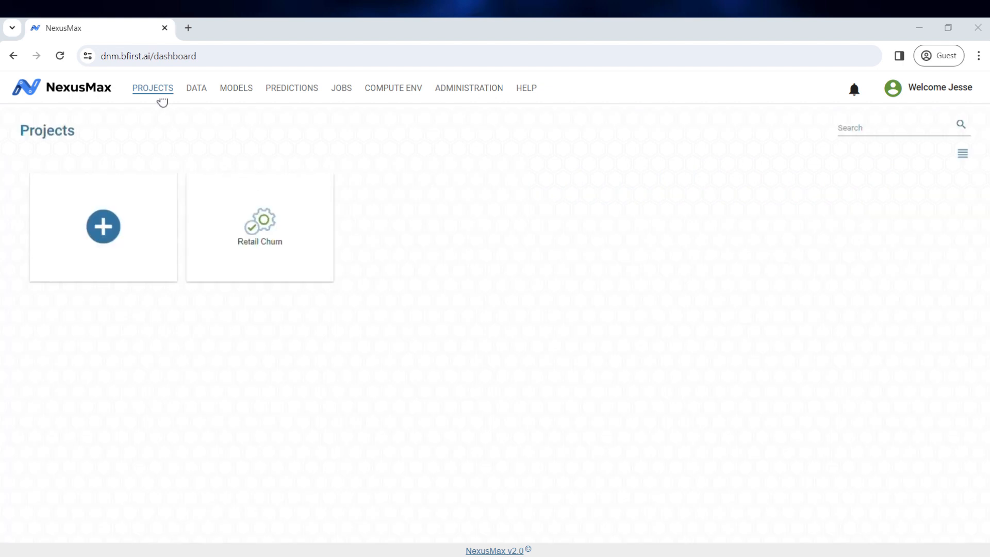
pyautogui.click(244, 228)
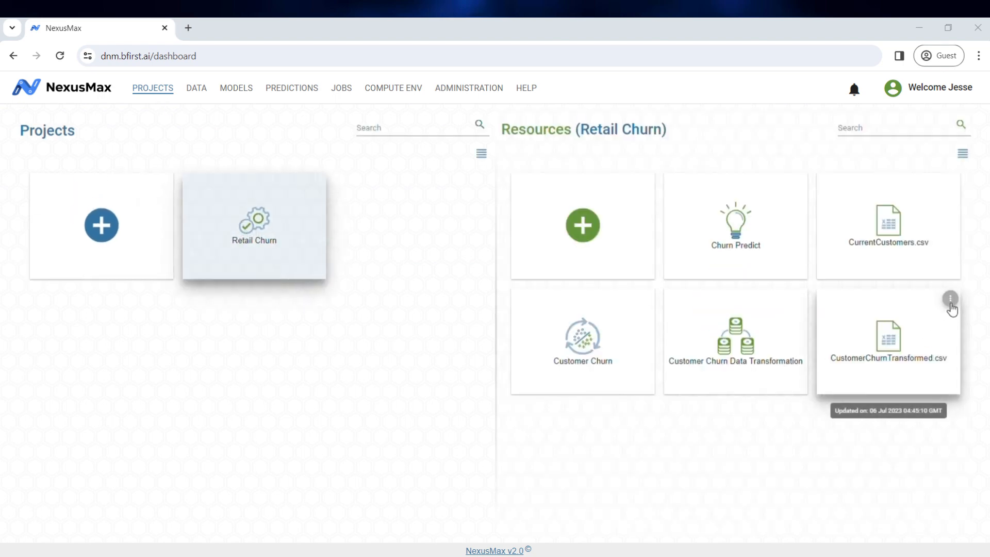